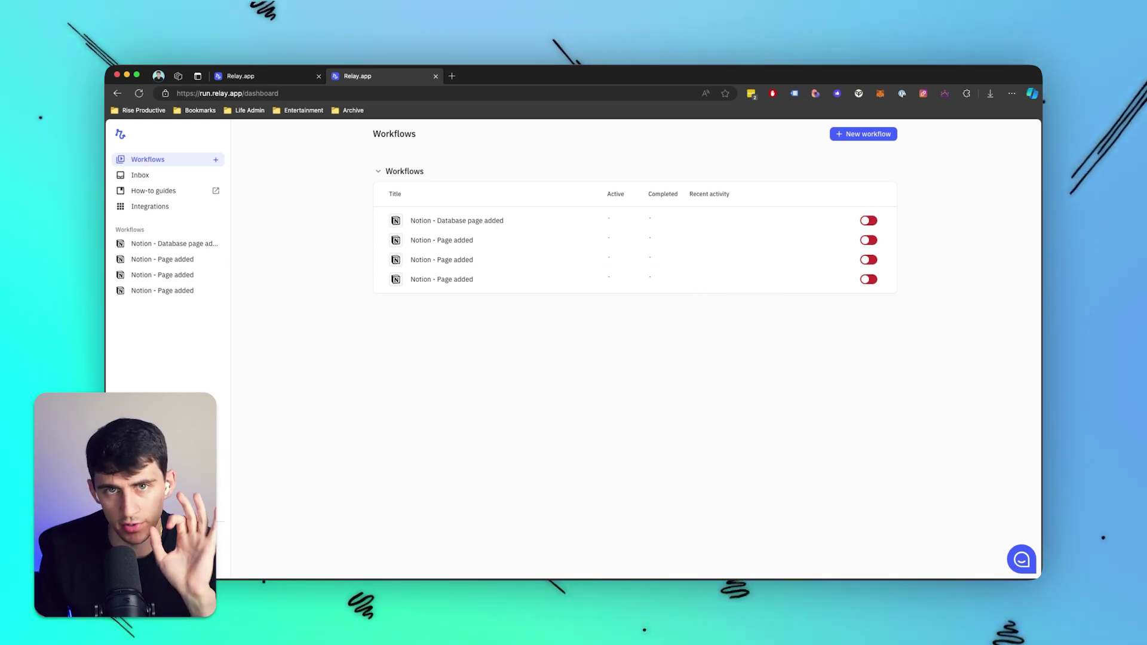
Create a new workflow that starts when a Notion page field changes
left_click(866, 135)
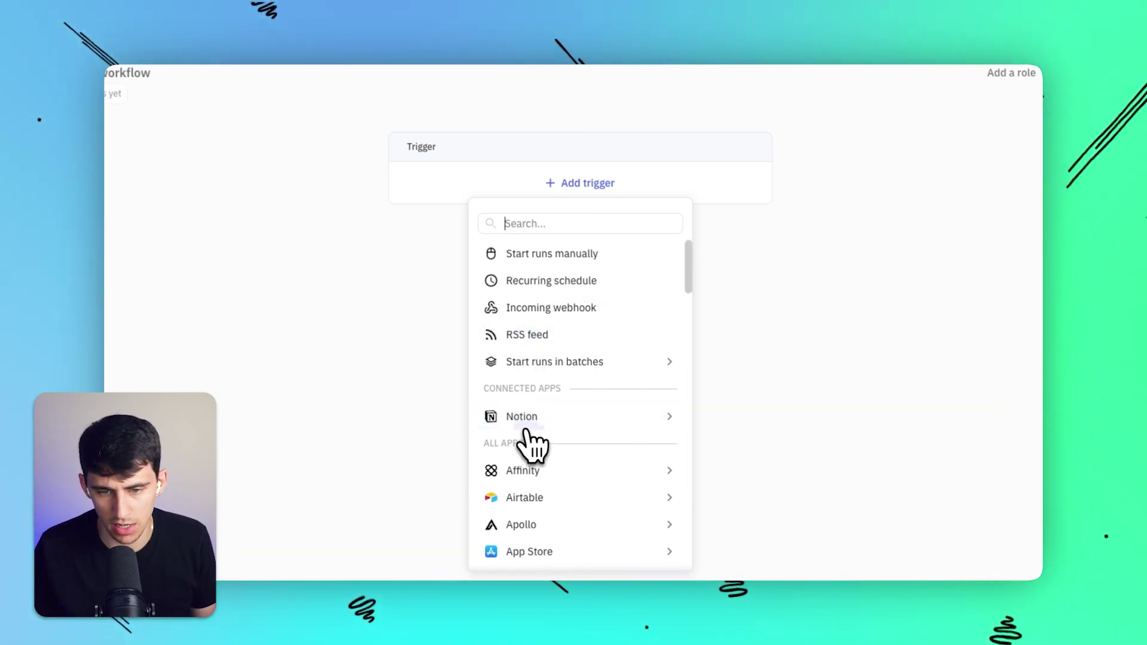
mouse_move(526, 427)
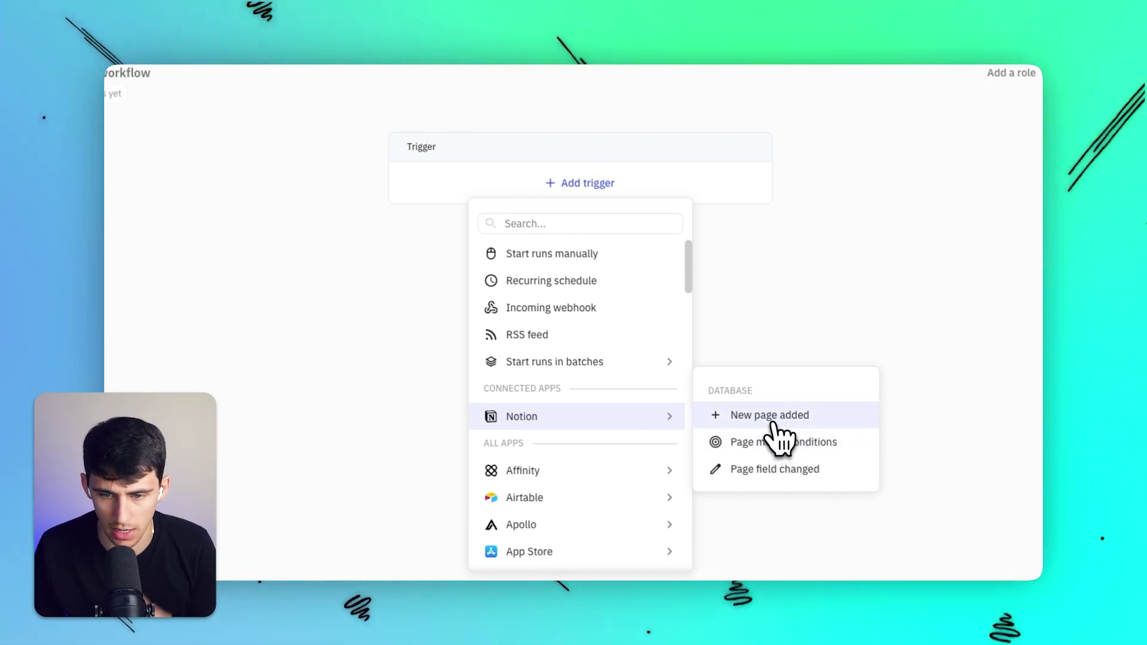
left_click(798, 470)
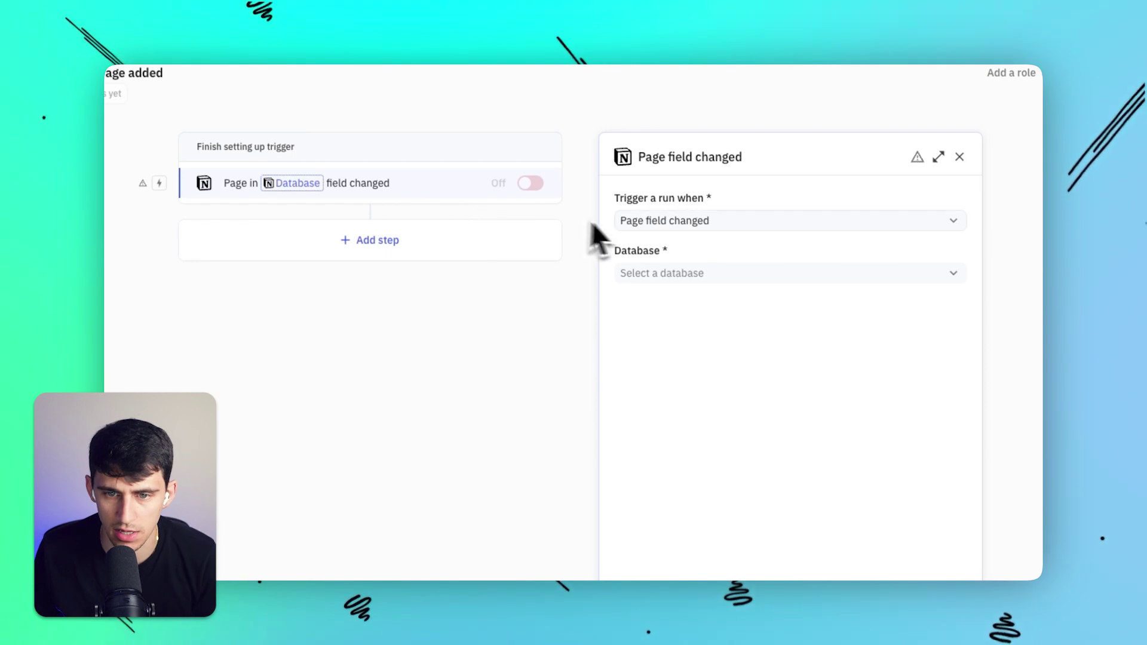
Point the Notion trigger at the EXT | RP - Sub Tasks database and check its Checkbox field for changes
left_click(663, 272)
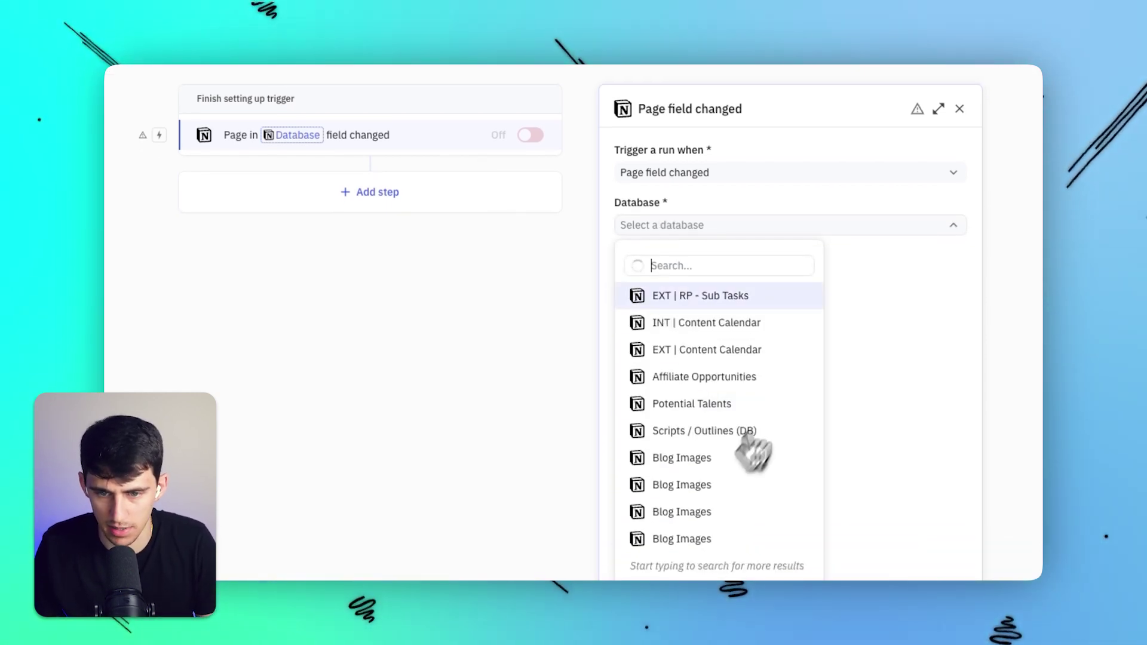
left_click(660, 299)
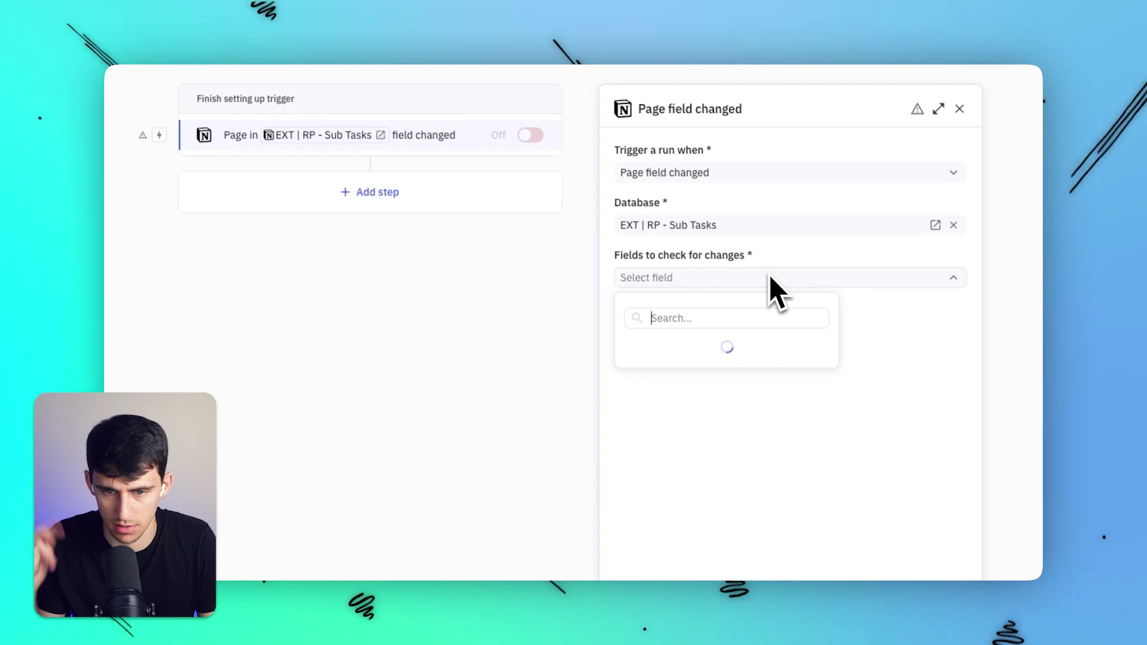
type("checkb")
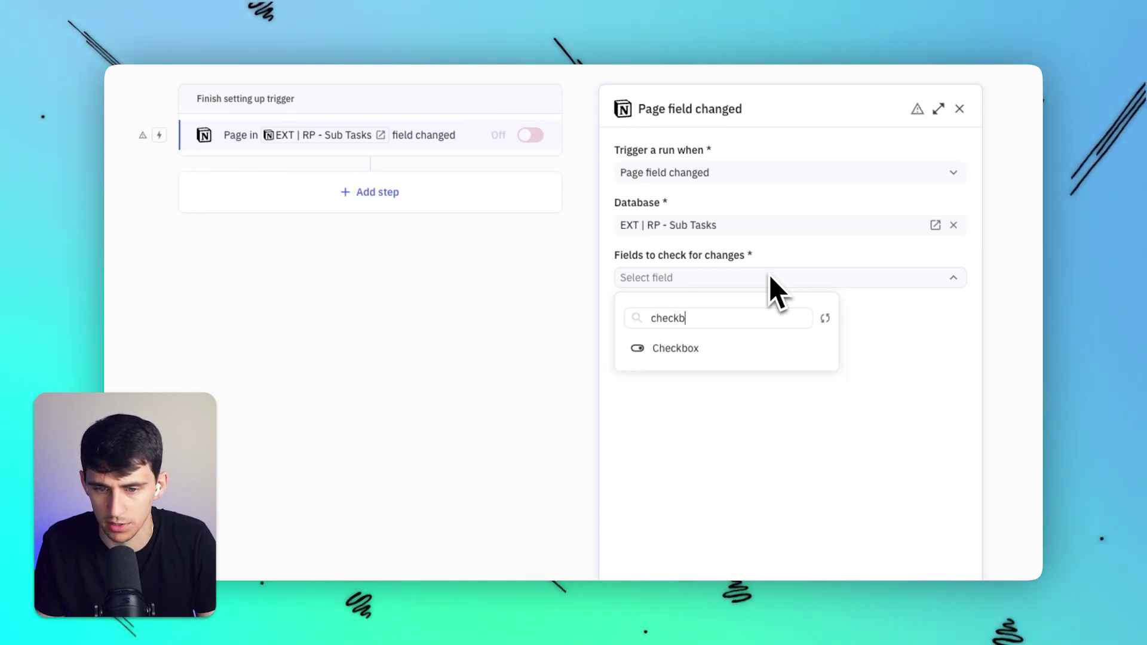
left_click(723, 348)
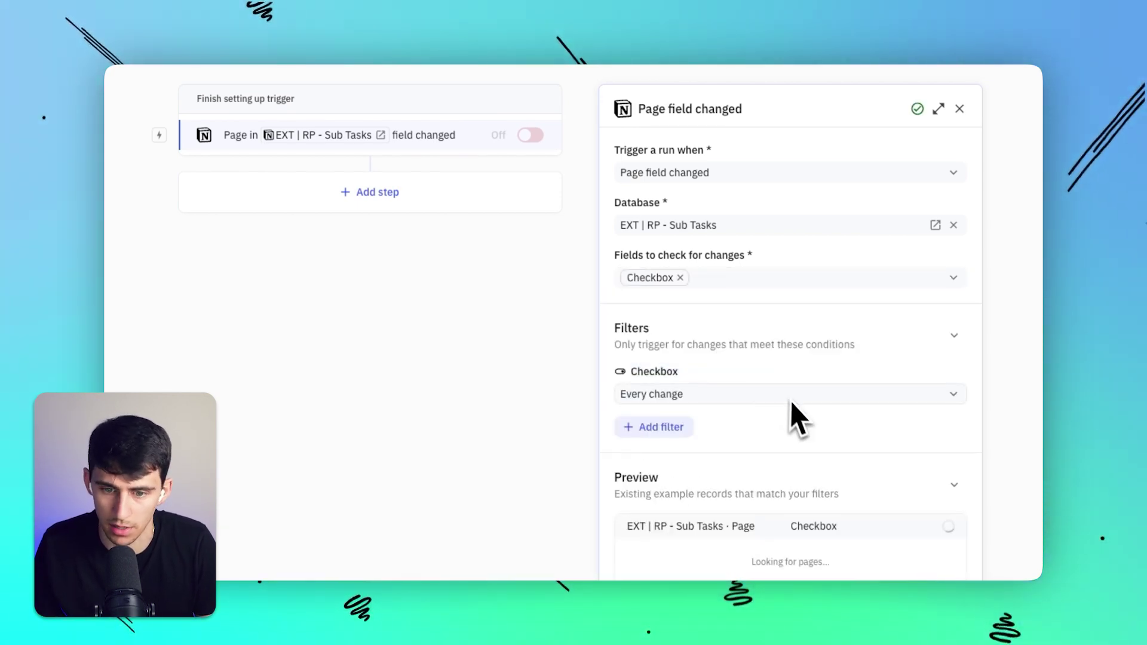
Filter the trigger so Checkbox is exactly Yes, and review the matching preview records
left_click(684, 394)
left_click(684, 432)
left_click(732, 396)
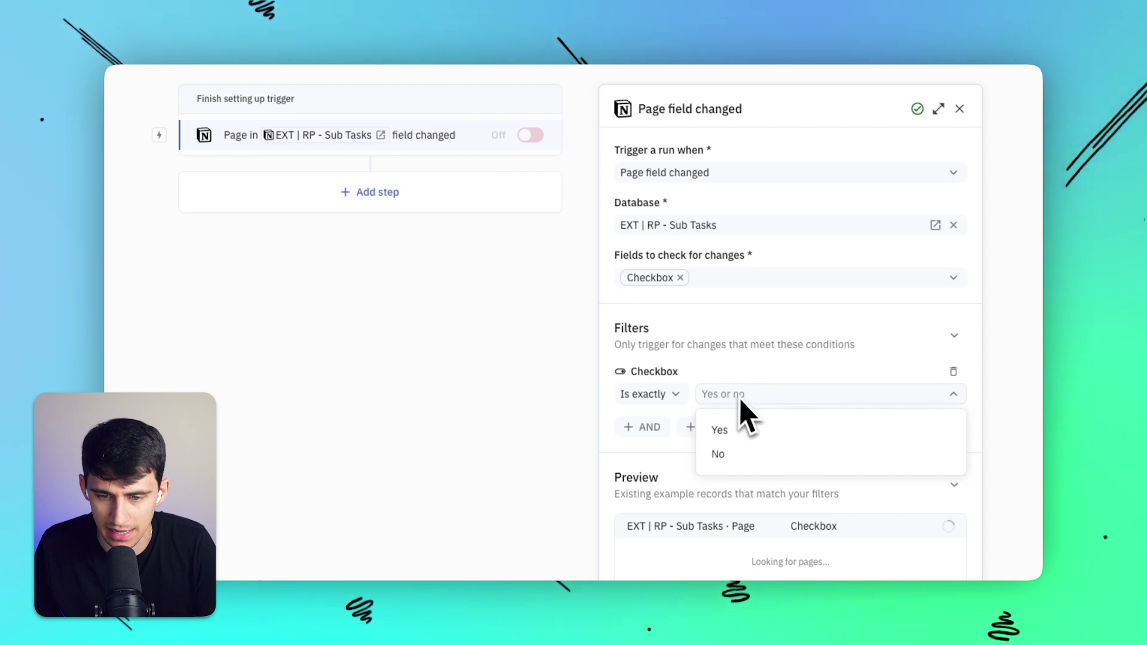
left_click(744, 429)
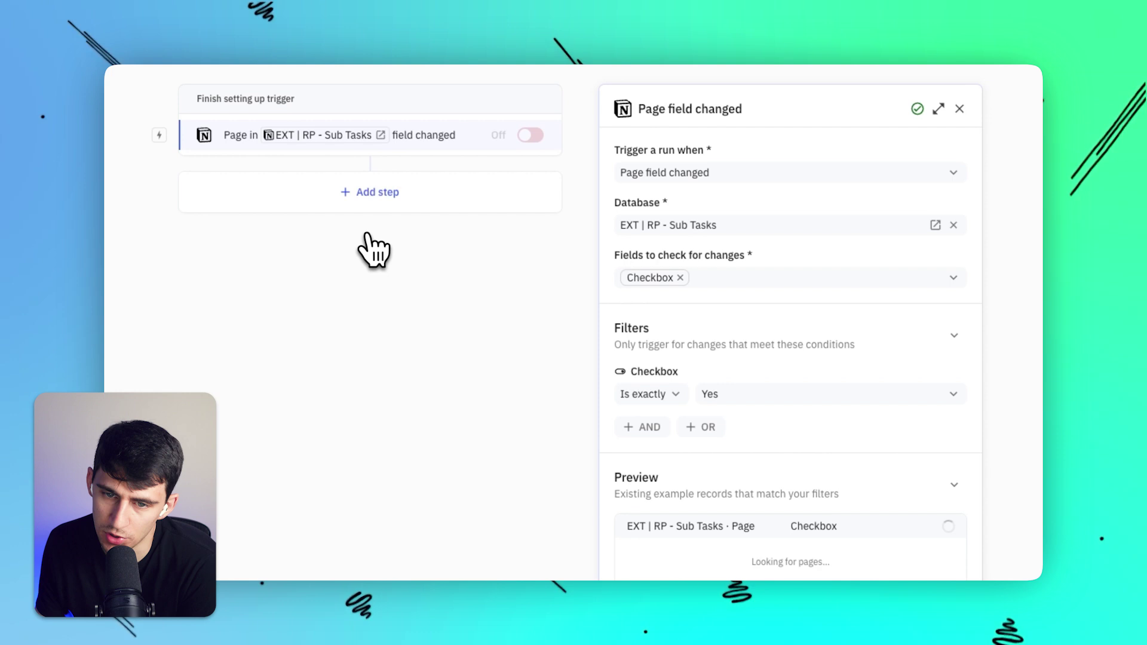
scroll(717, 435, "down", 3)
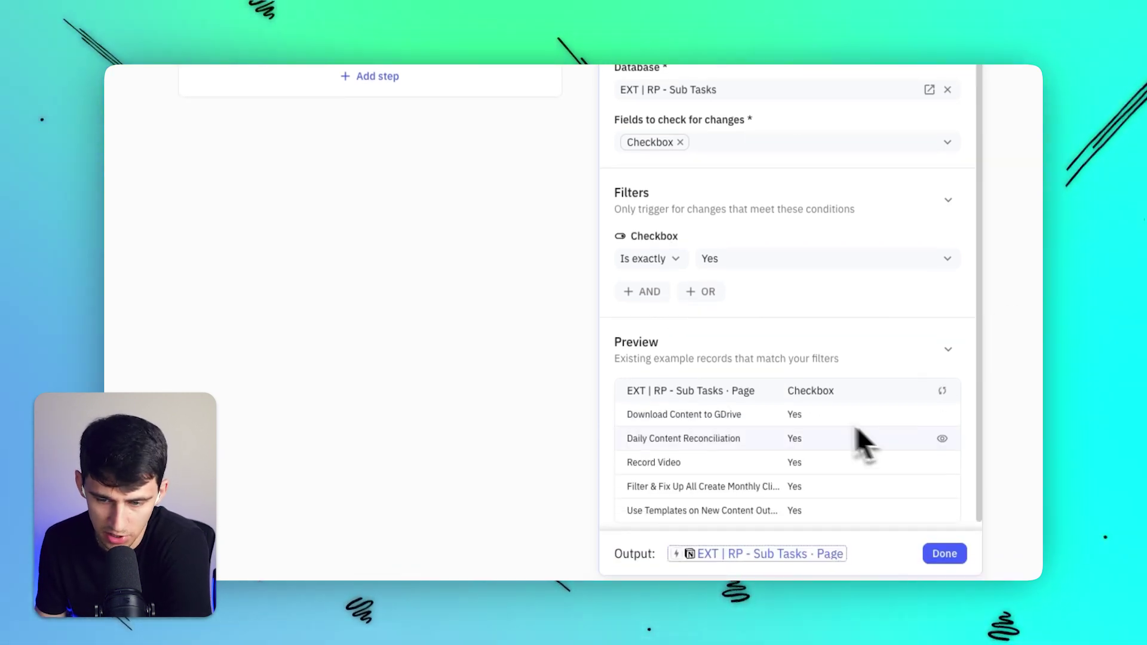
scroll(791, 433, "down", 1)
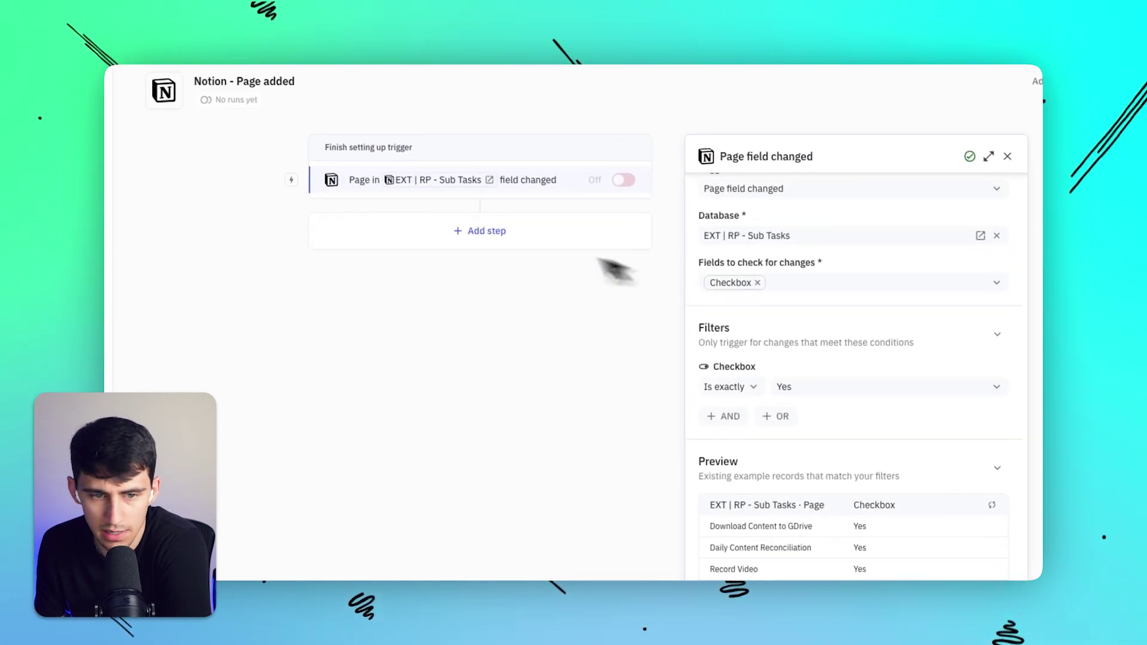
Add a Notion Update page step after the trigger
left_click(453, 233)
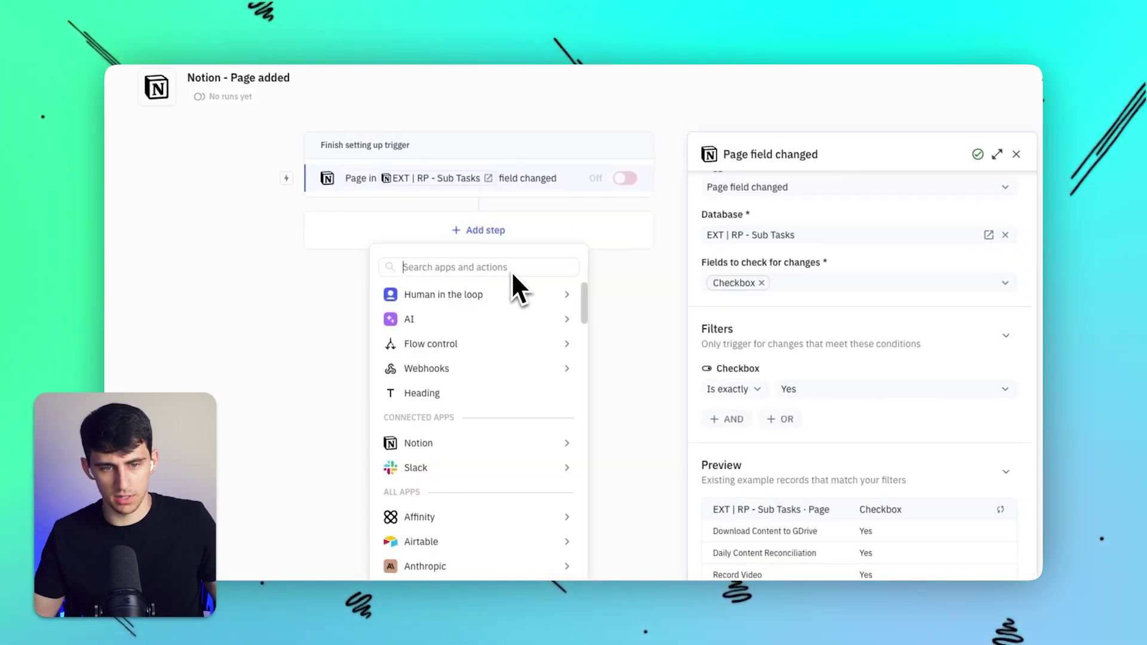
type("notion")
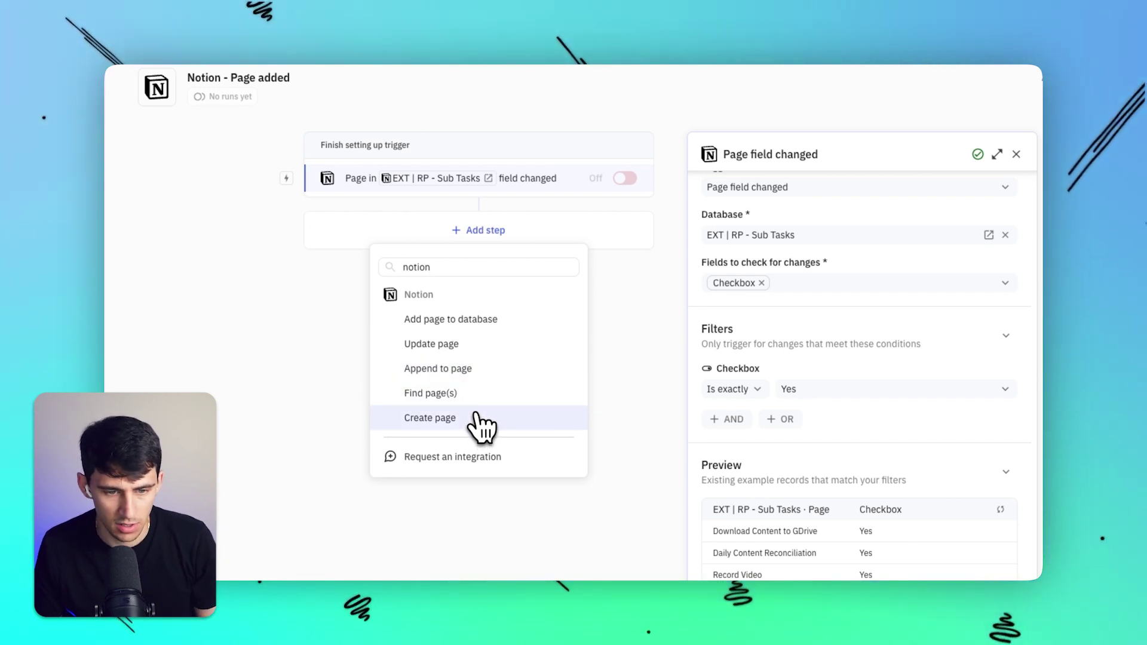
left_click(445, 349)
left_click(772, 213)
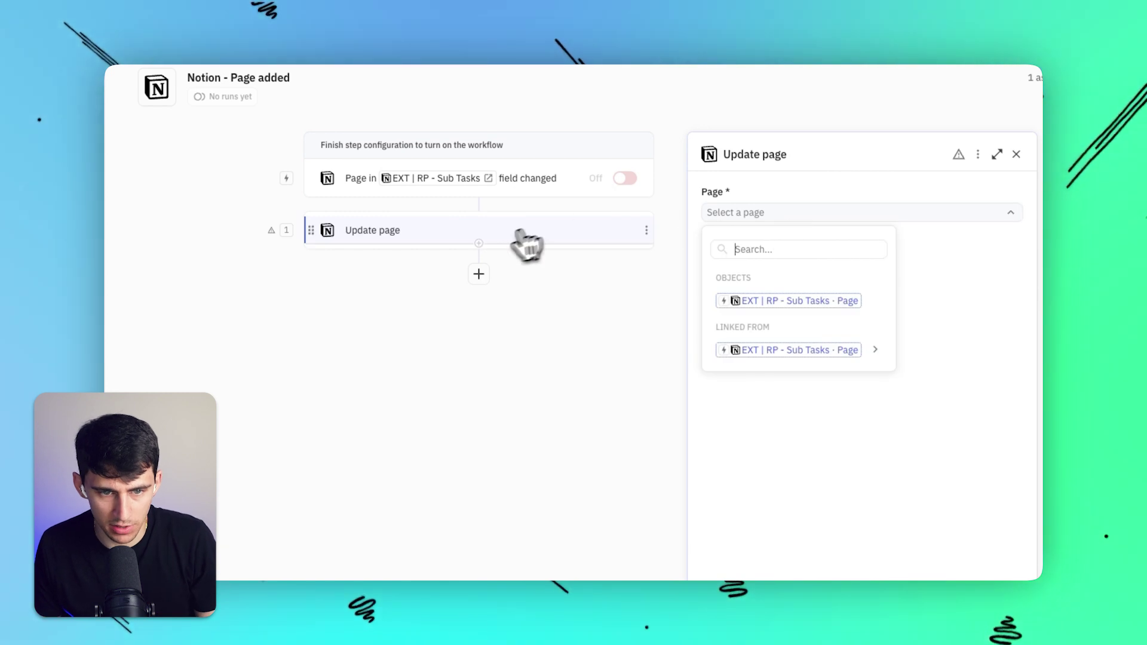
Add a Slack step that sends a direct message after the Update page step
left_click(482, 270)
type("sl")
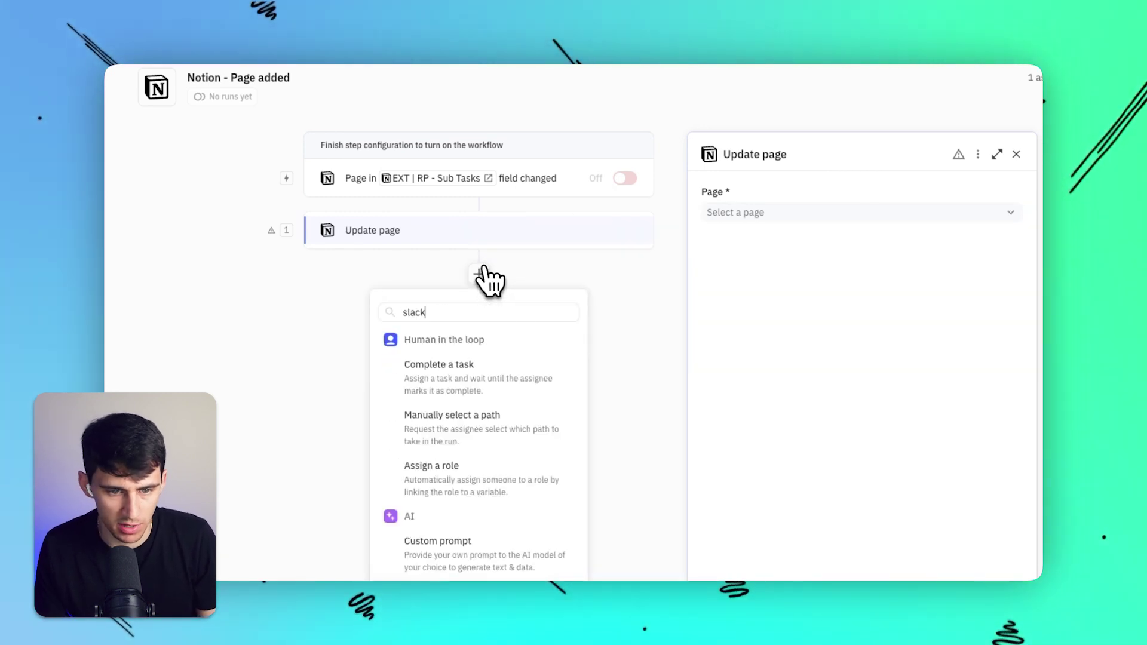
type("ack")
scroll(442, 412, "down", 3)
left_click(460, 515)
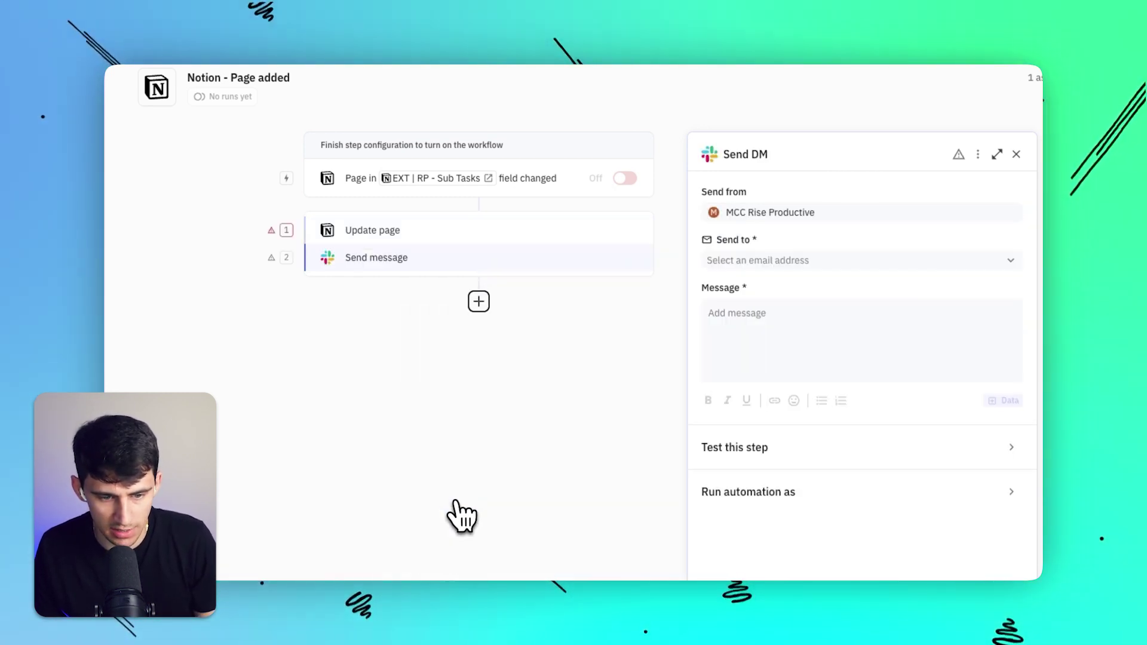
Address the Slack message to the MCC Rise Productive account and move its step above the Update page step
left_click(796, 266)
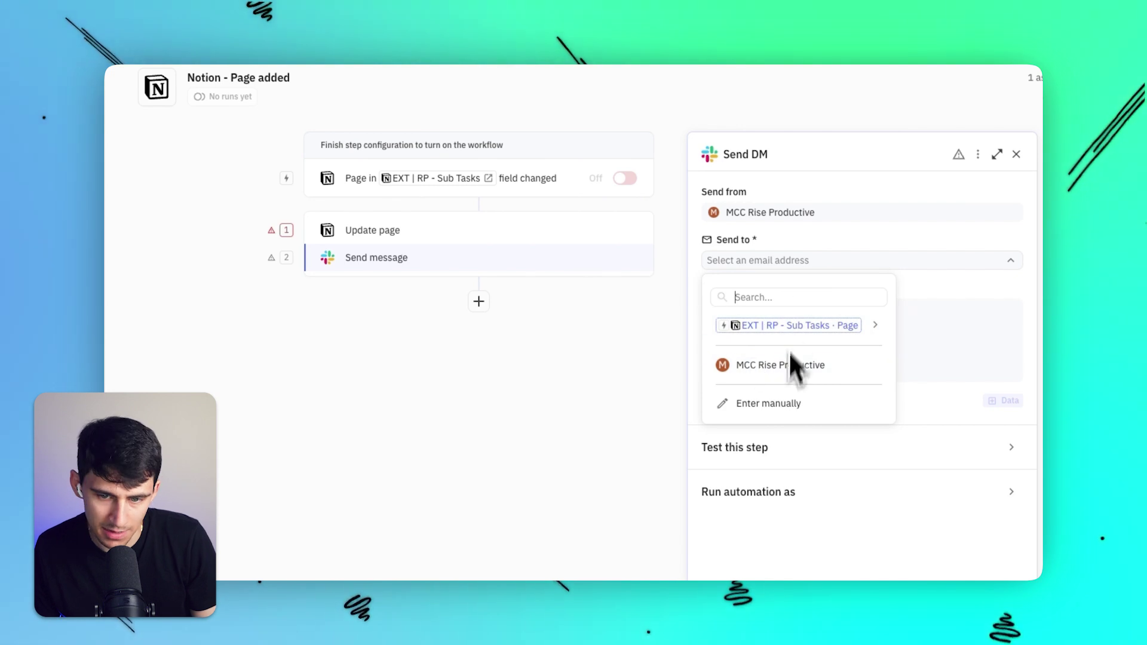
left_click(791, 359)
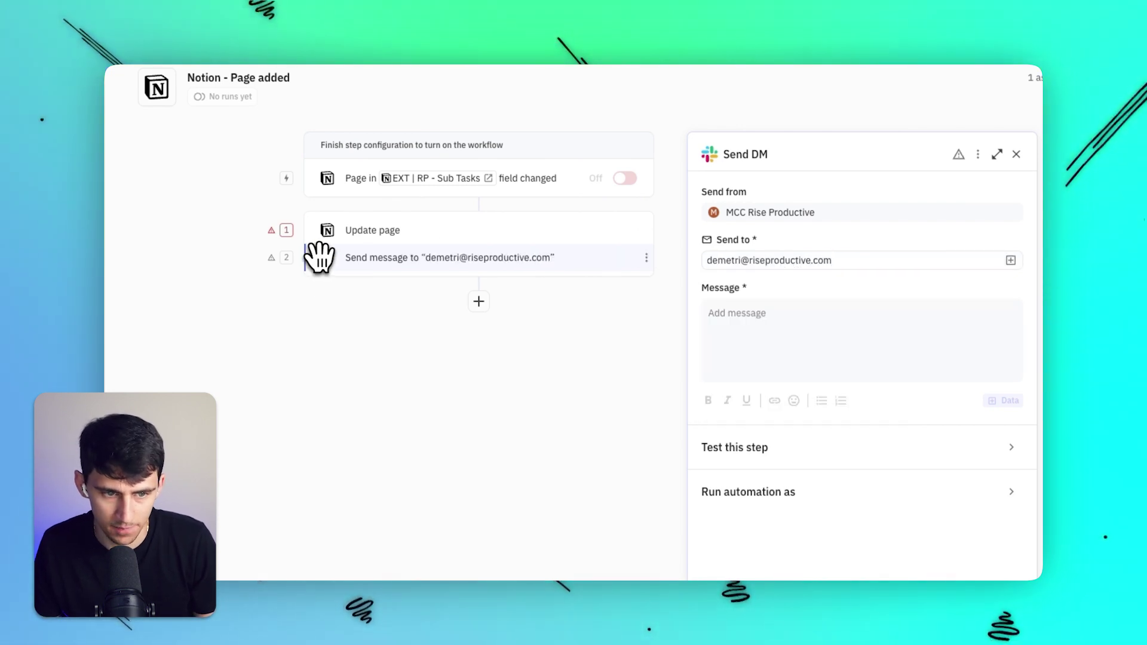
left_click_drag(319, 257, 430, 192)
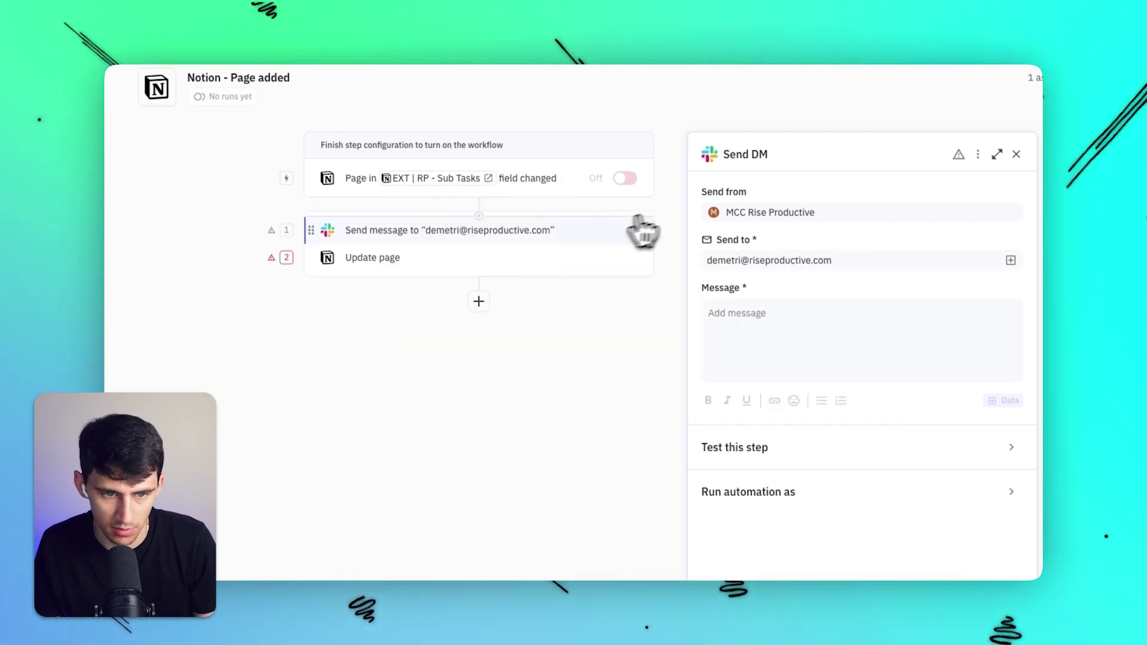
Choose the trigger's EXT | RP - Sub Tasks page as the page the Notion update step changes
left_click(430, 257)
left_click(768, 215)
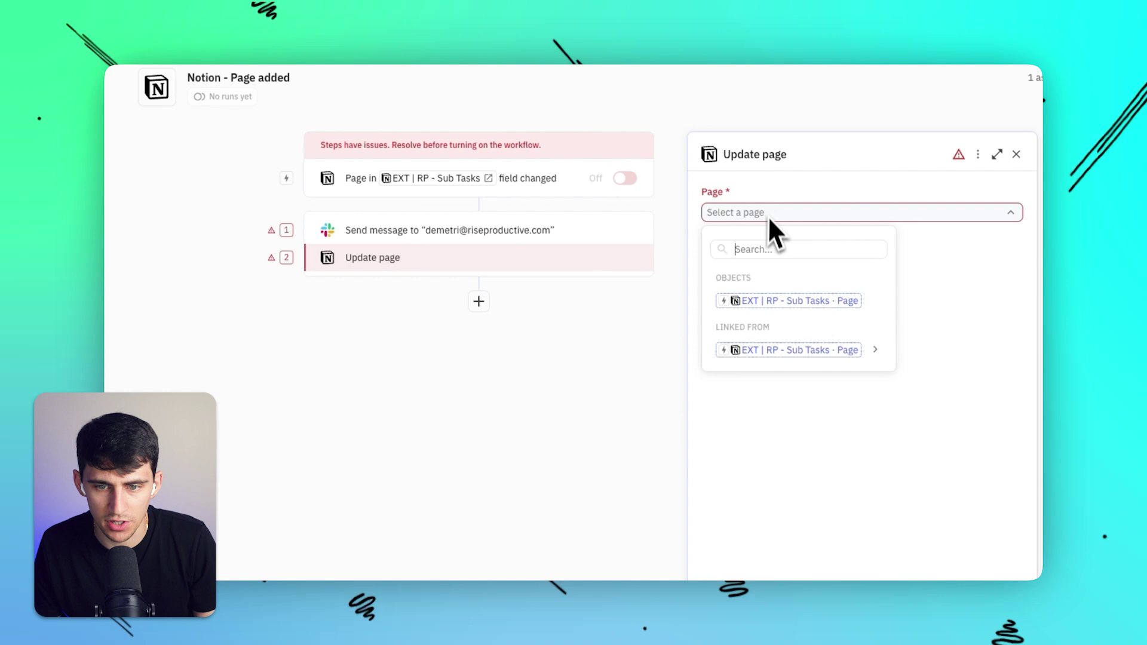
left_click(780, 301)
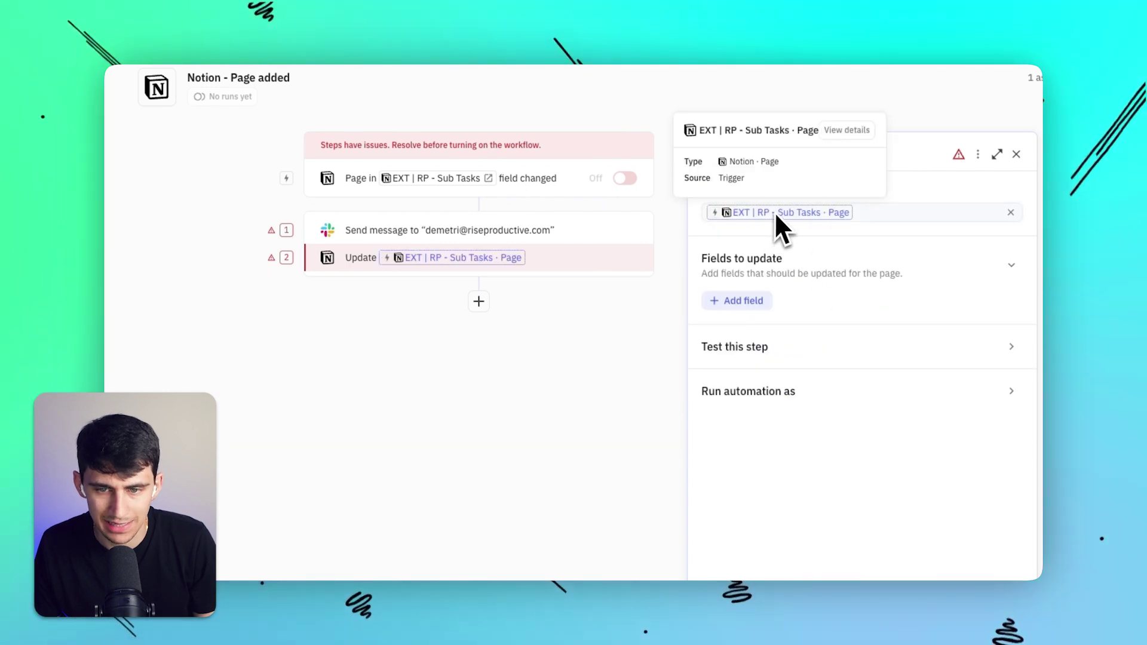
Add the Automation Sent field to the page update and set it to Yes
left_click(741, 302)
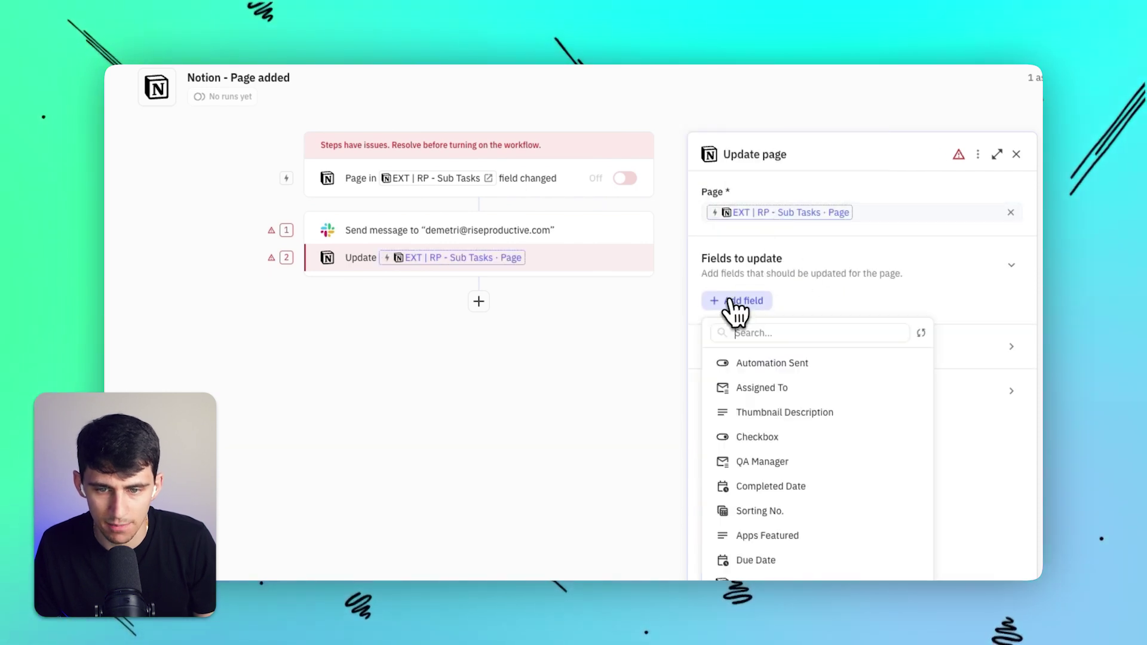
left_click(765, 361)
left_click(846, 320)
left_click(778, 358)
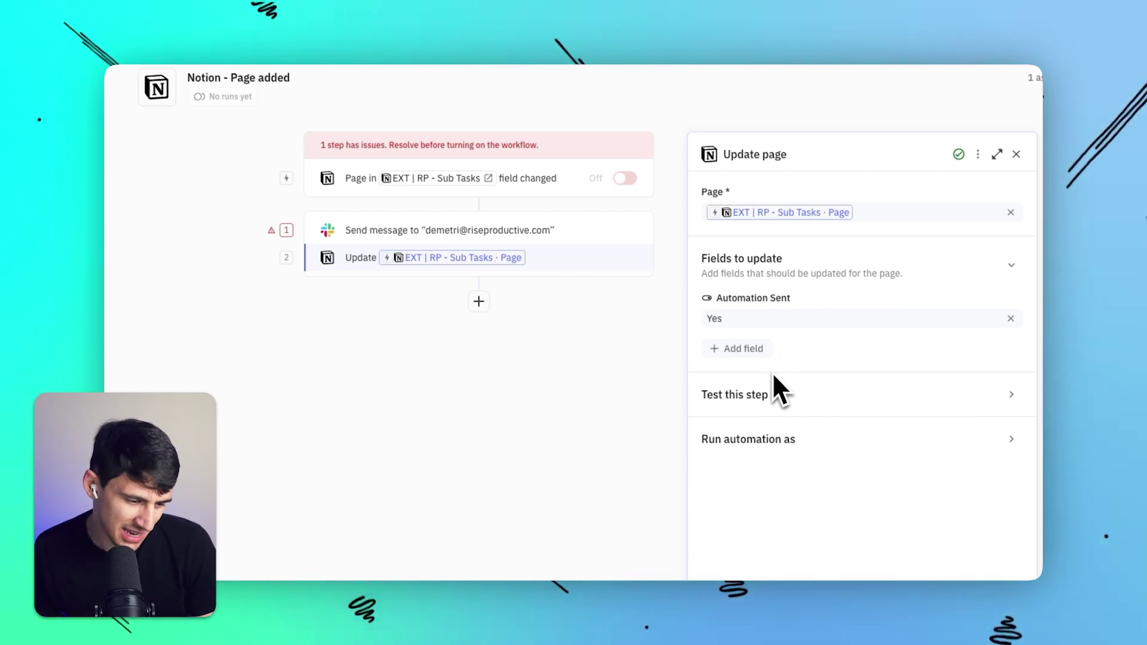
triple_click(748, 297)
triple_click(757, 298)
Add an AND condition on the Automation Sent field to the page field changed trigger's filters
left_click(524, 179)
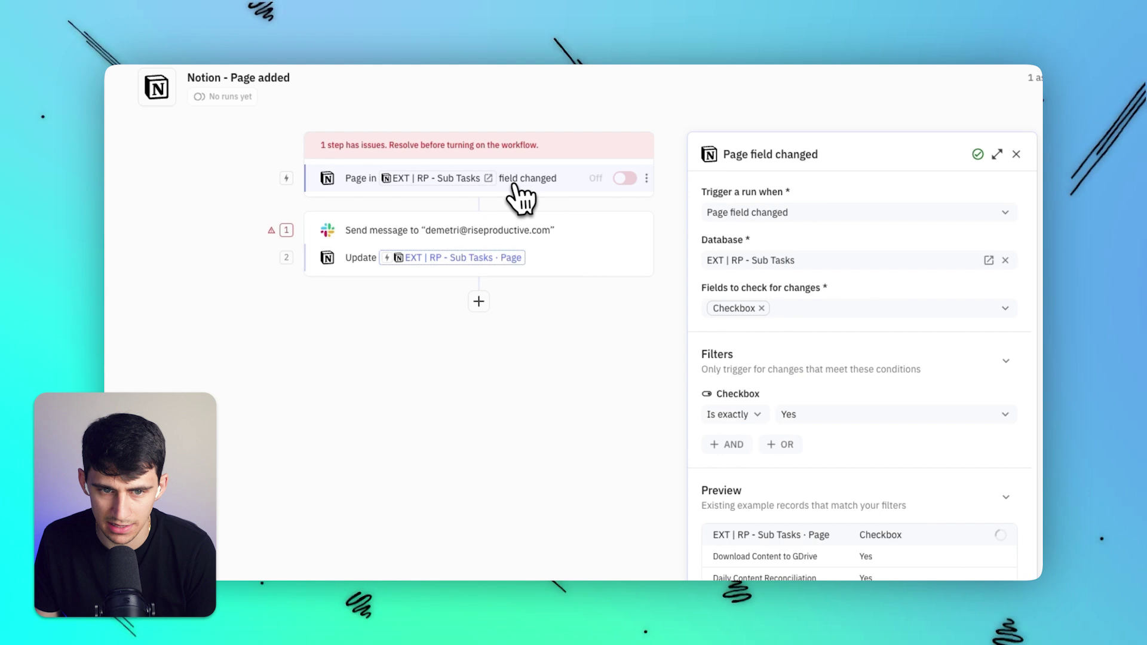
scroll(711, 311, "down", 2)
left_click(728, 333)
left_click(836, 413)
scroll(830, 407, "up", 2)
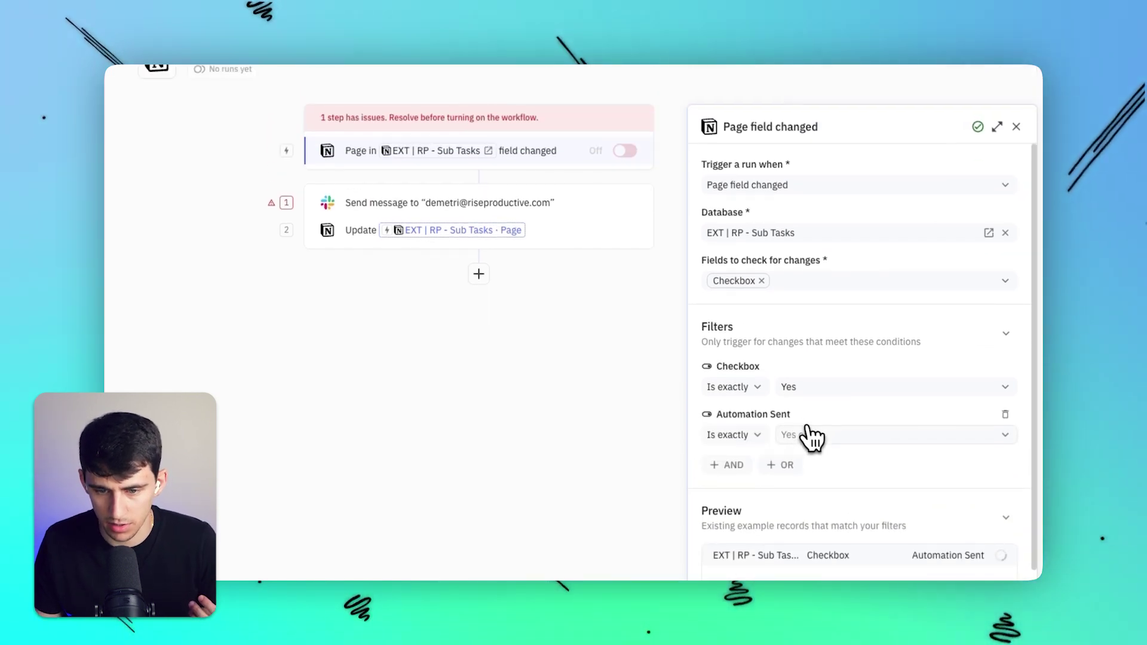
left_click(813, 462)
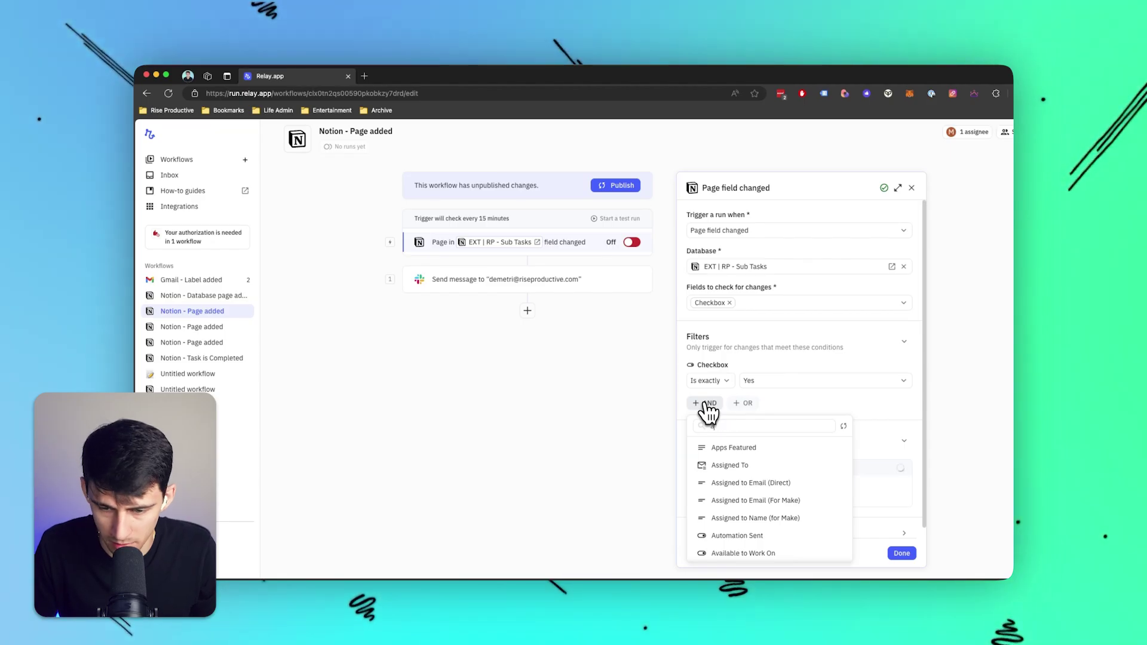
type("utomatio")
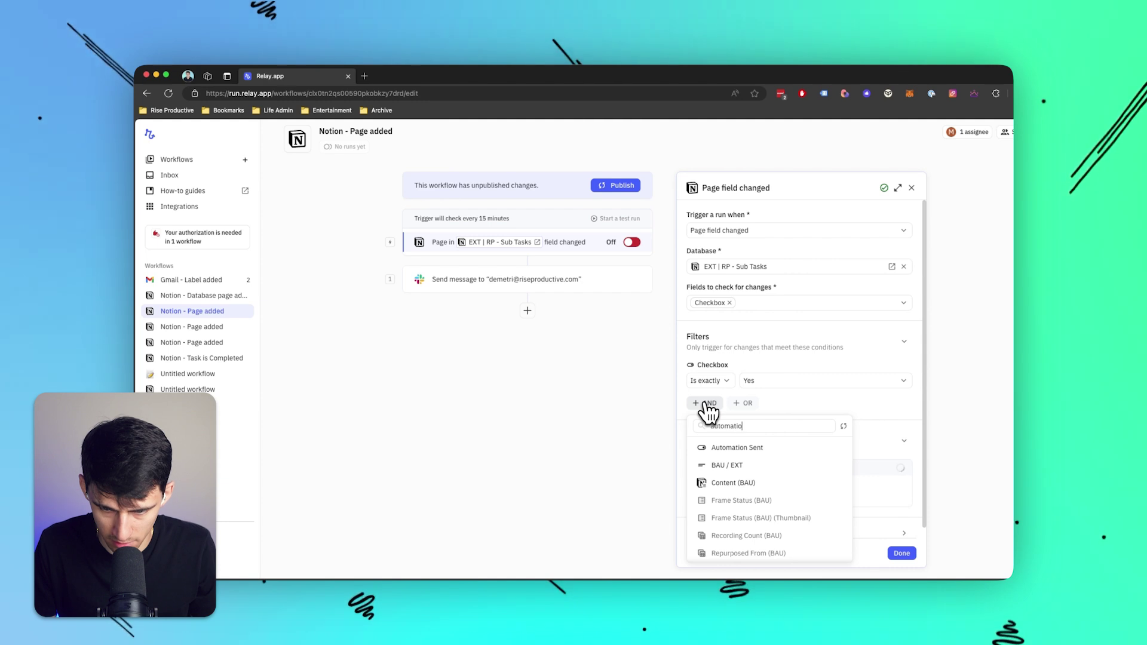
left_click(737, 447)
left_click(764, 459)
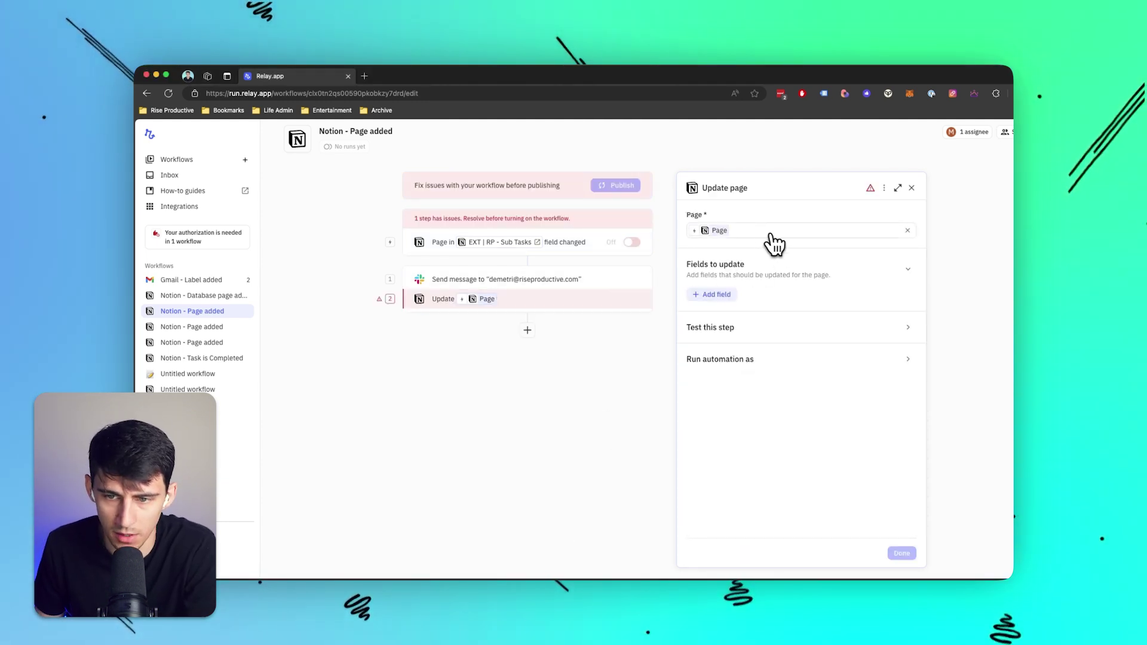
In the Notion Update page step, add Automation Sent as a field to update with the value Yes
left_click(772, 234)
left_click(652, 385)
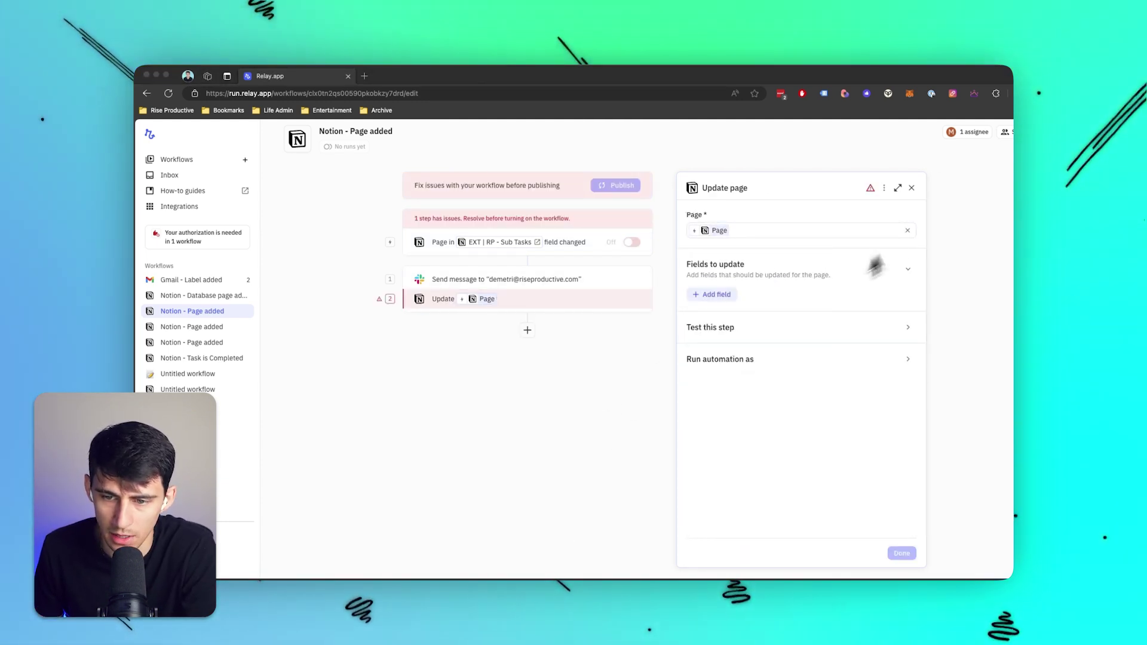
left_click(715, 295)
type("autom")
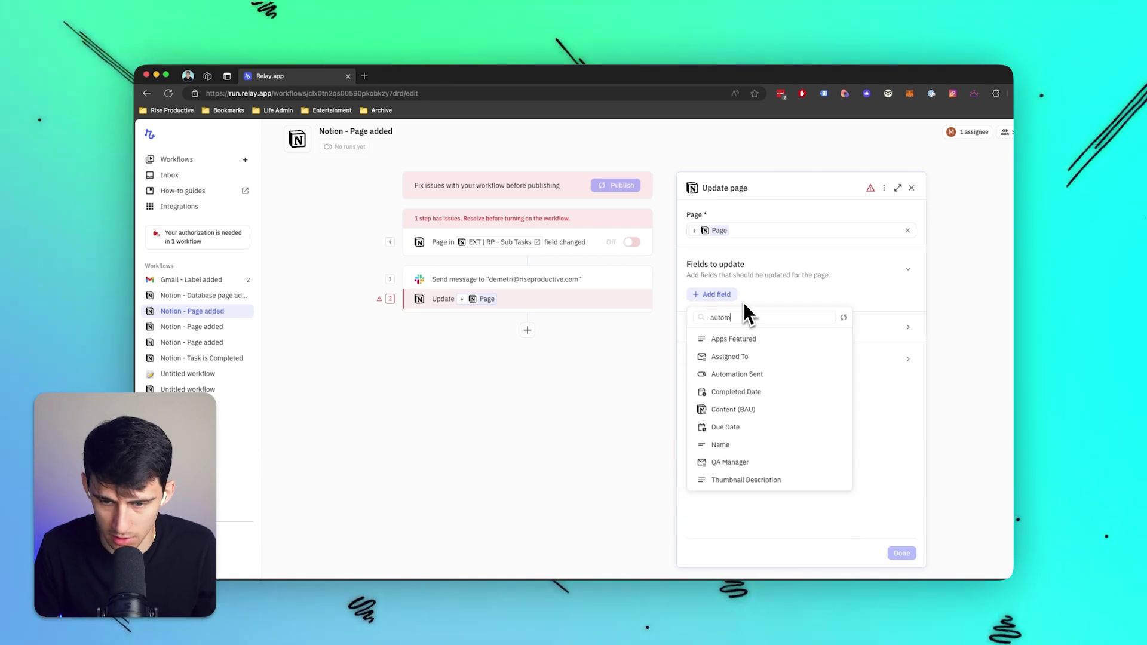
left_click(768, 338)
left_click(724, 309)
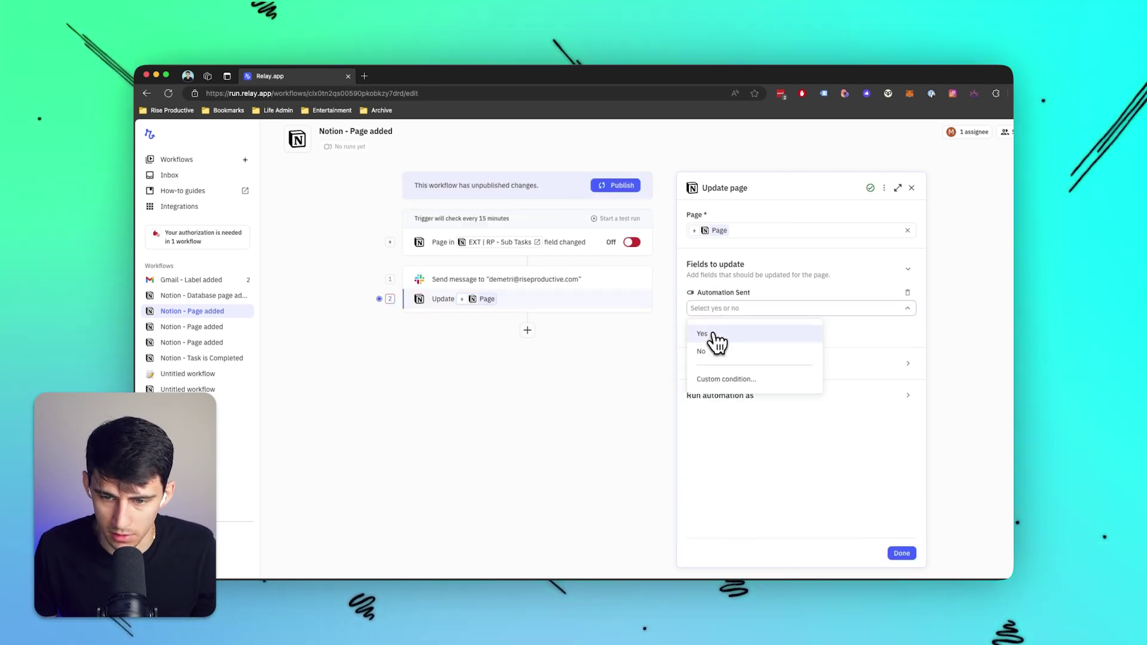
left_click(708, 333)
left_click(695, 309)
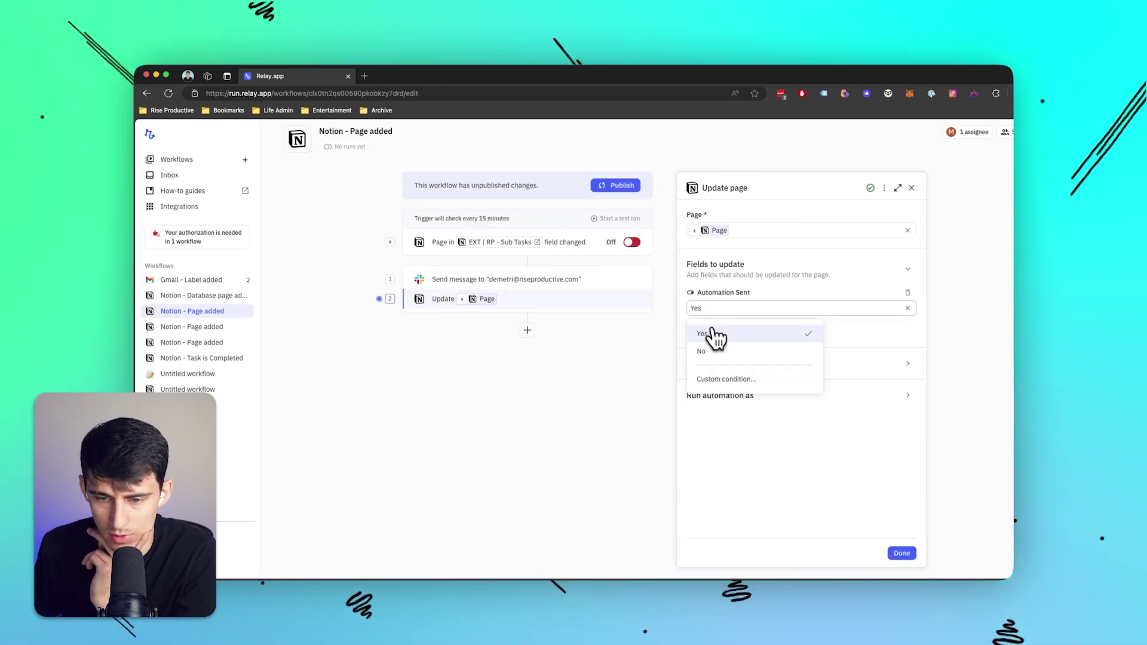
left_click(729, 333)
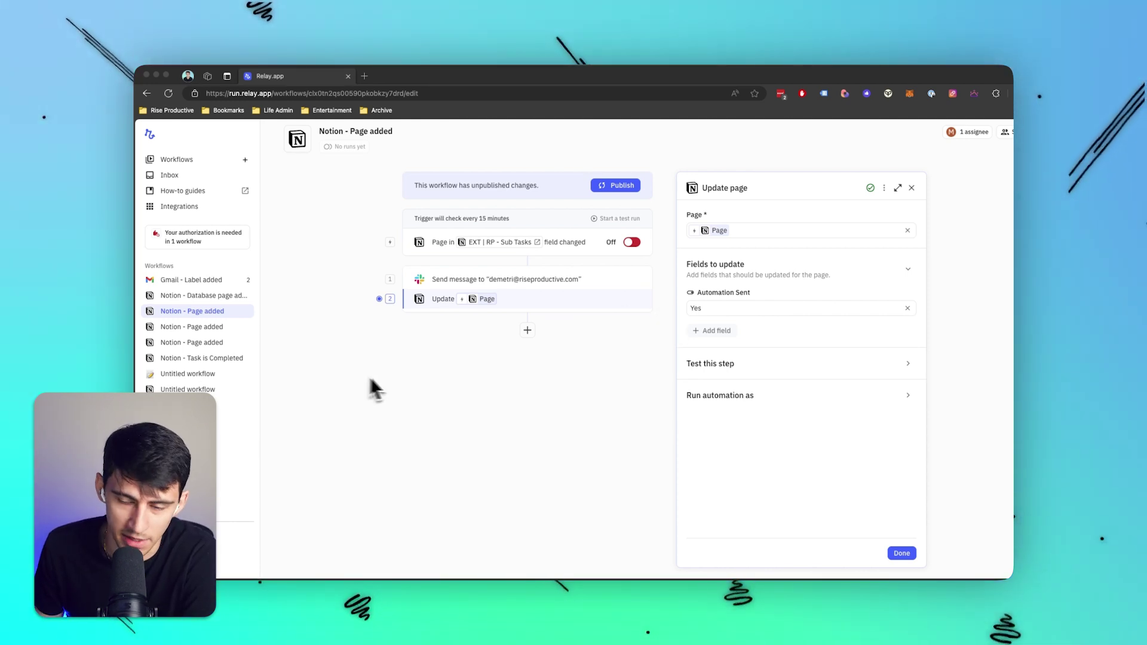
Start the Slack step's message with "Hey this Notion task -" followed by the trigger page's Name field
left_click(557, 245)
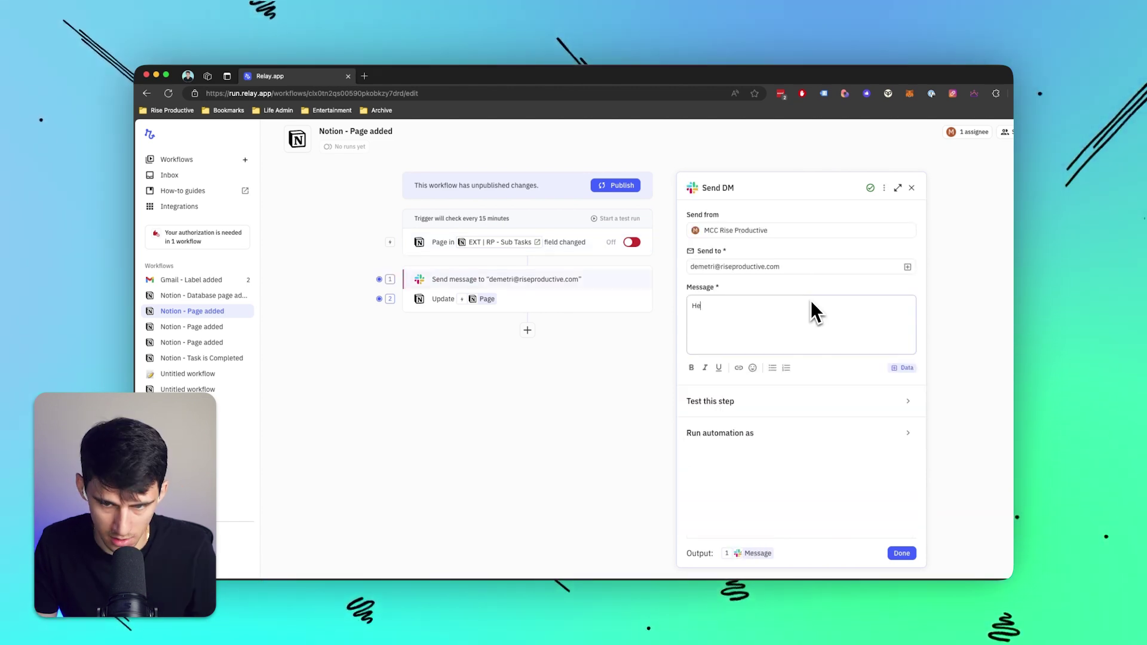
type("y this N")
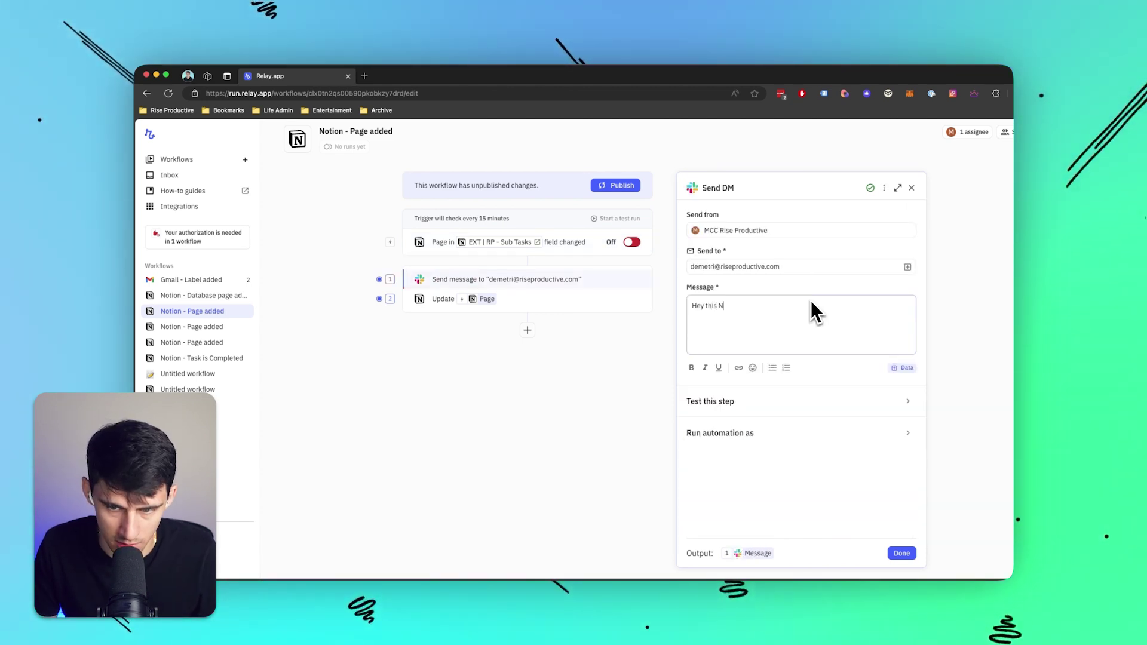
type("otion task")
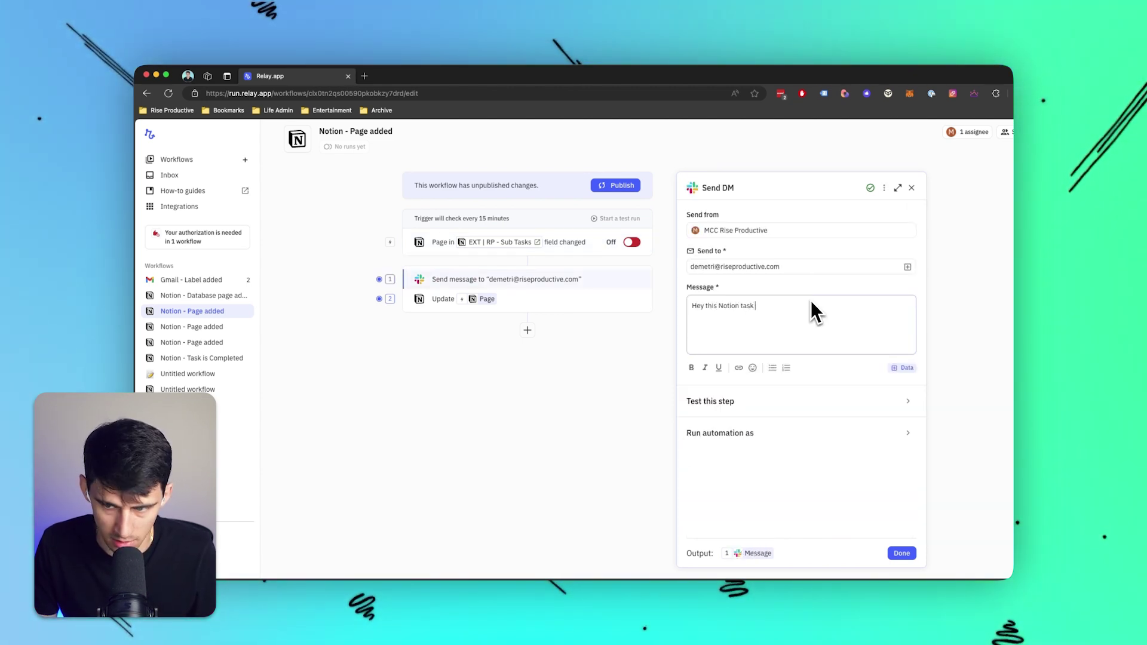
left_click(902, 368)
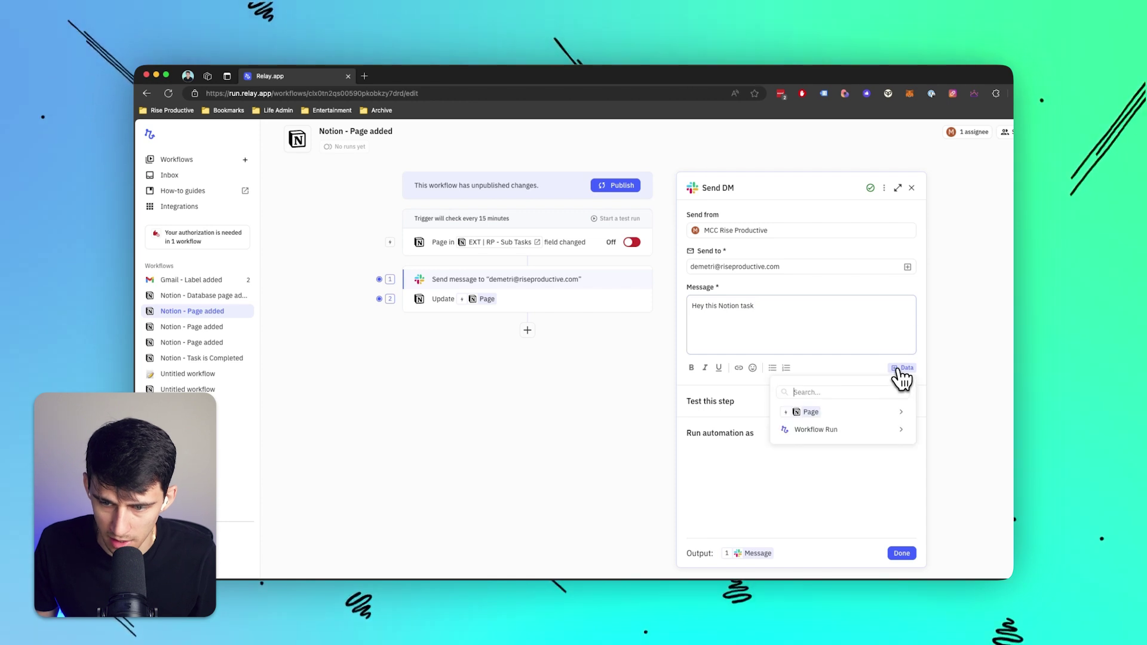
left_click(820, 316)
type("@")
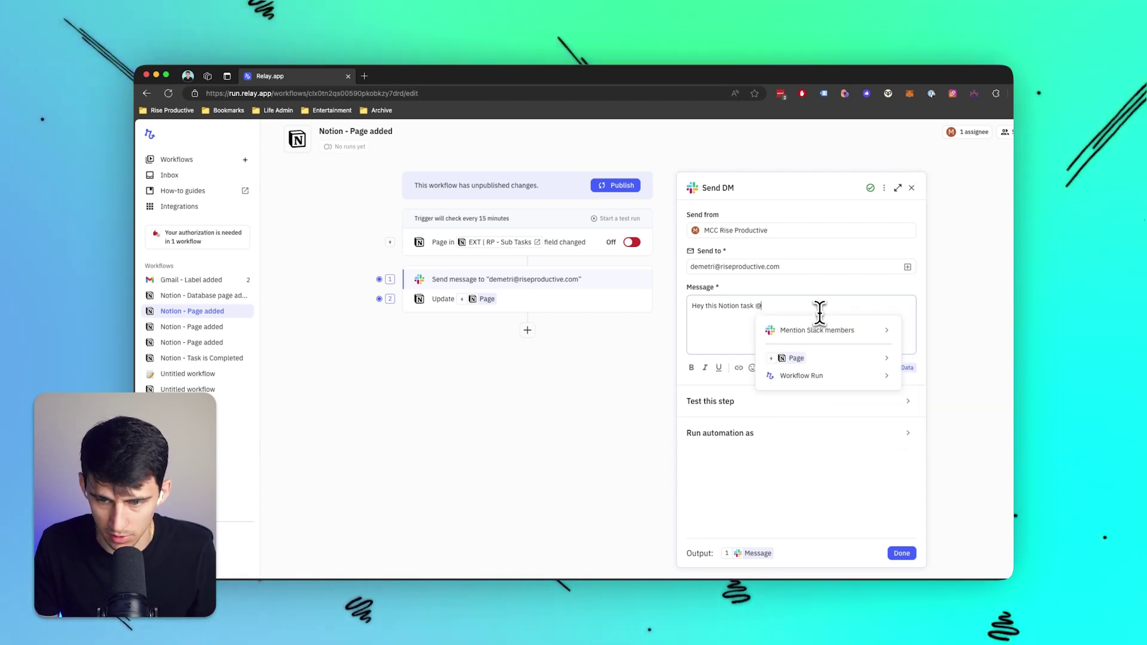
type("na")
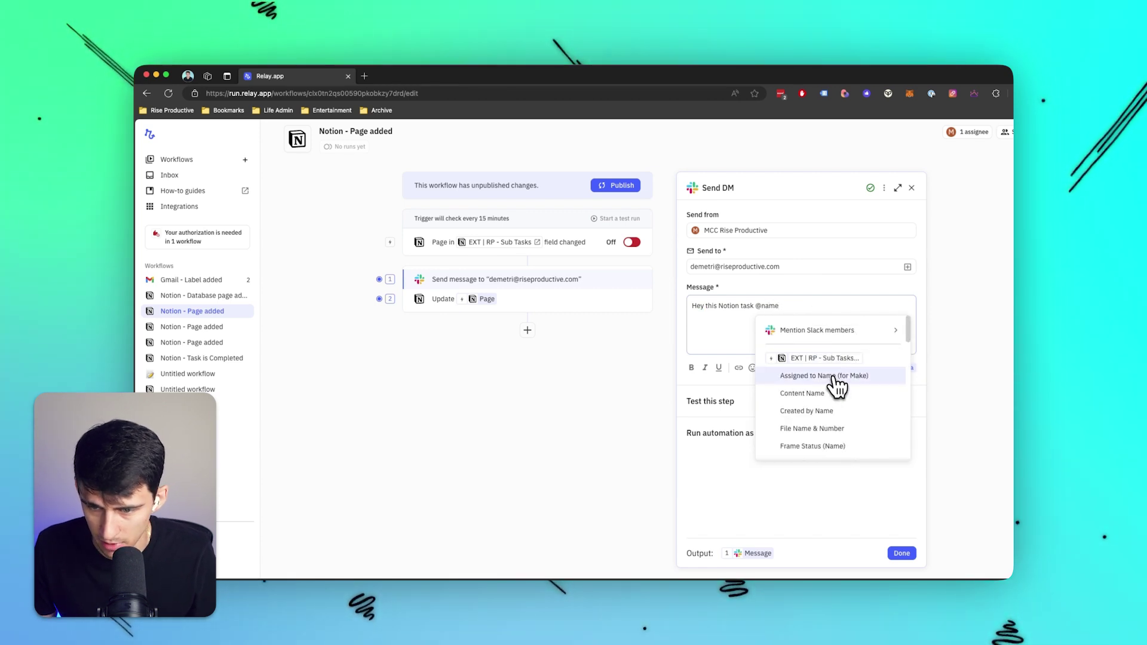
type("me")
scroll(839, 394, "down", 3)
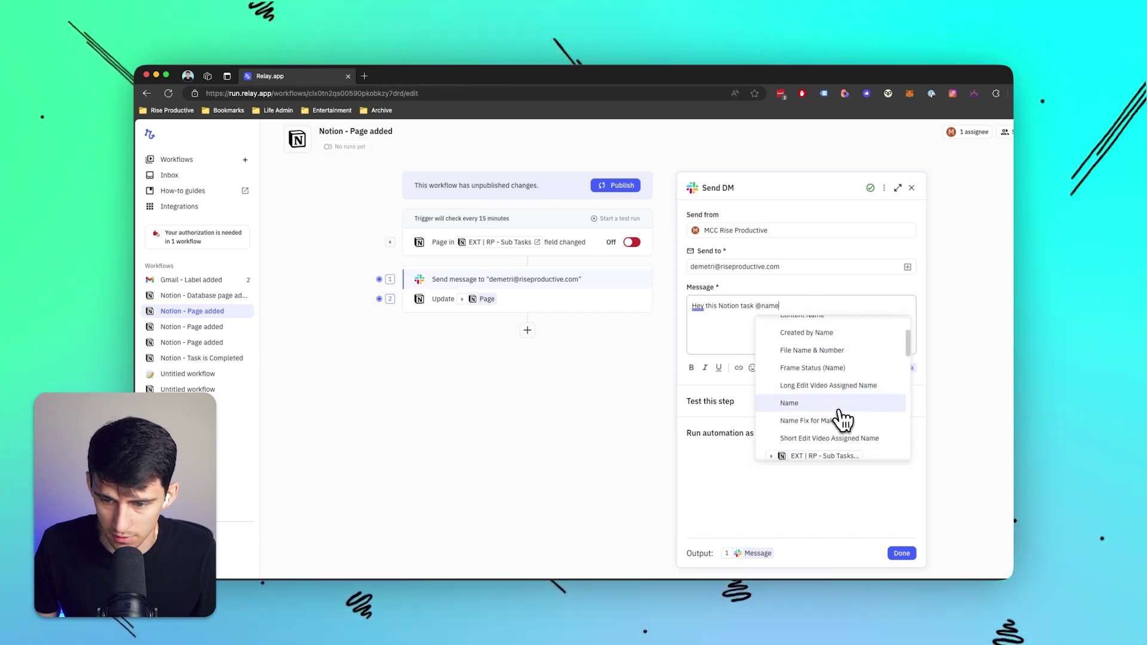
left_click(838, 404)
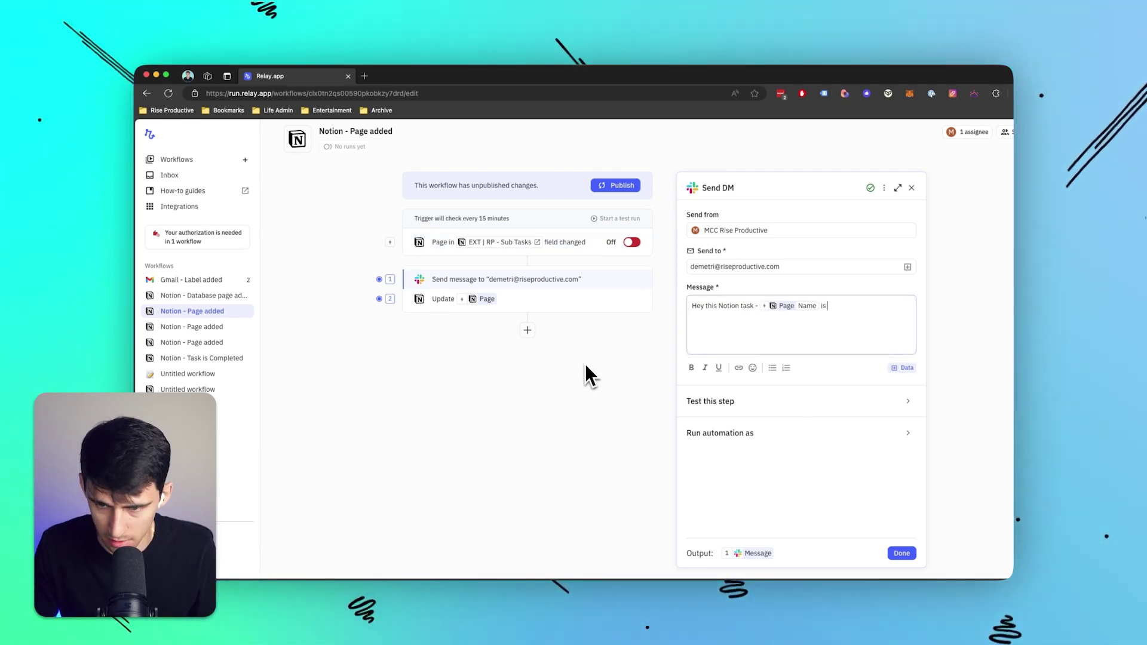
Continue the message with "is complete!" and add a new paragraph reading "It is from the content -"
type("lete!")
key("Return")
key("Return")
type("It is from")
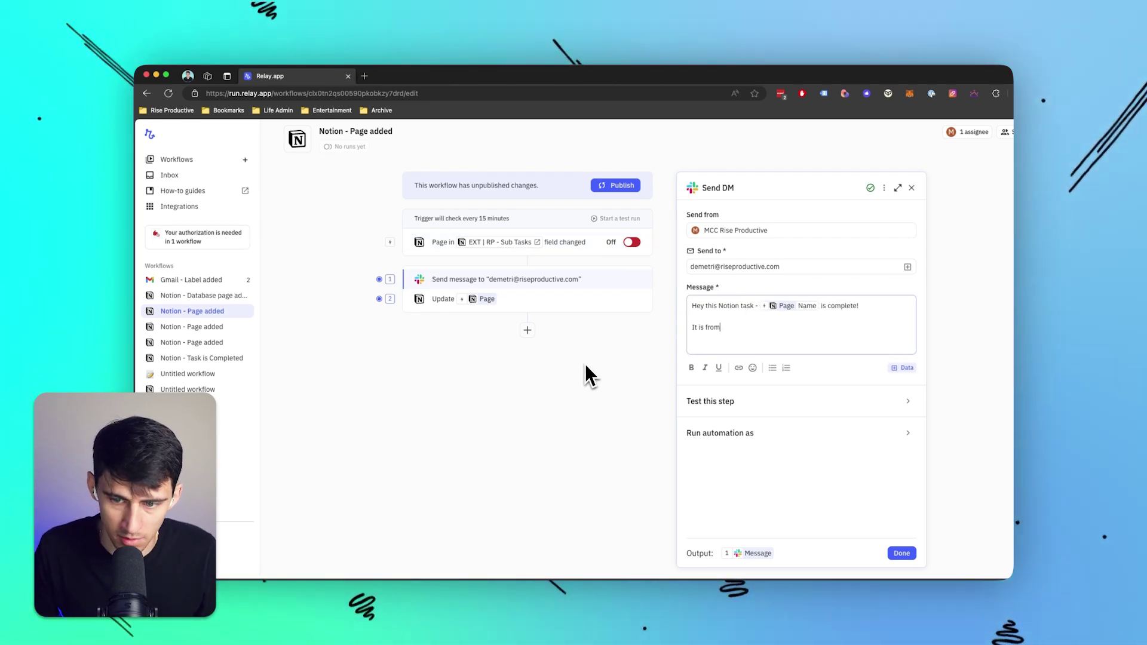
type(" the content -")
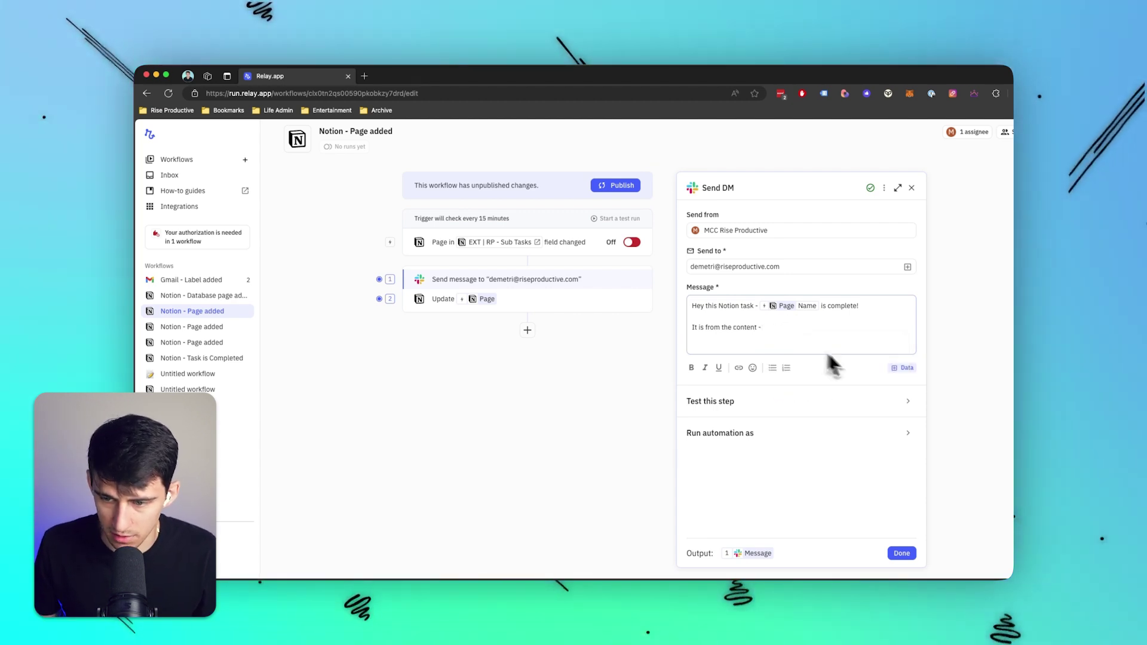
Complete the message with the Name of the page's first Content (BAU) result, followed by an exclamation mark
left_click(902, 368)
mouse_move(868, 410)
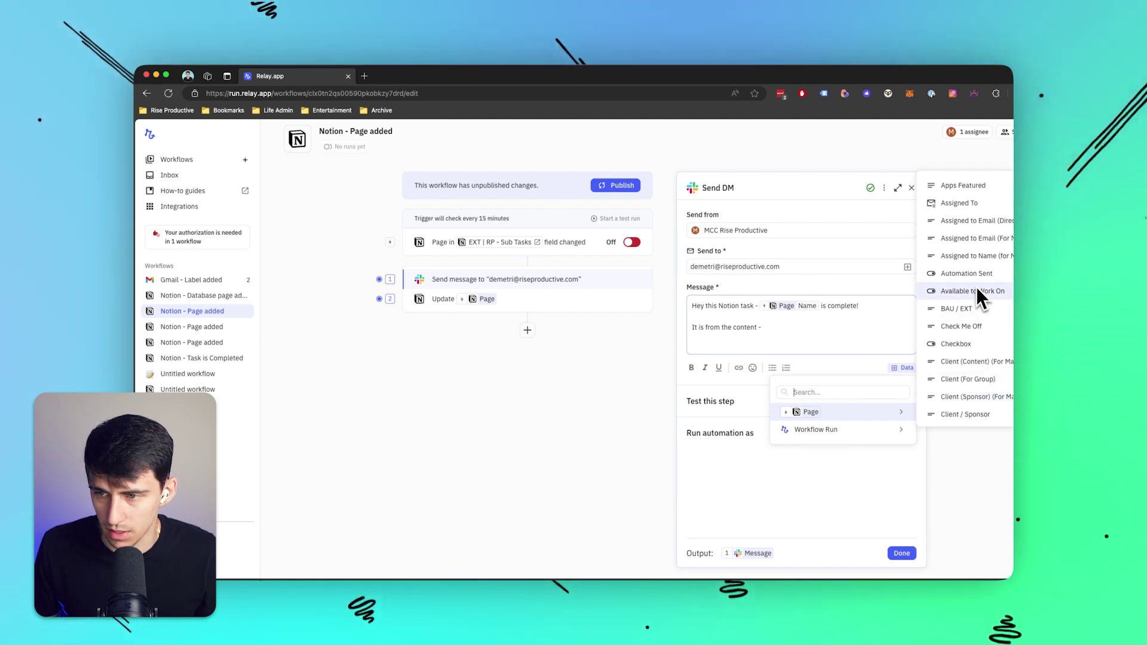
scroll(973, 253, "up", 3)
mouse_move(963, 299)
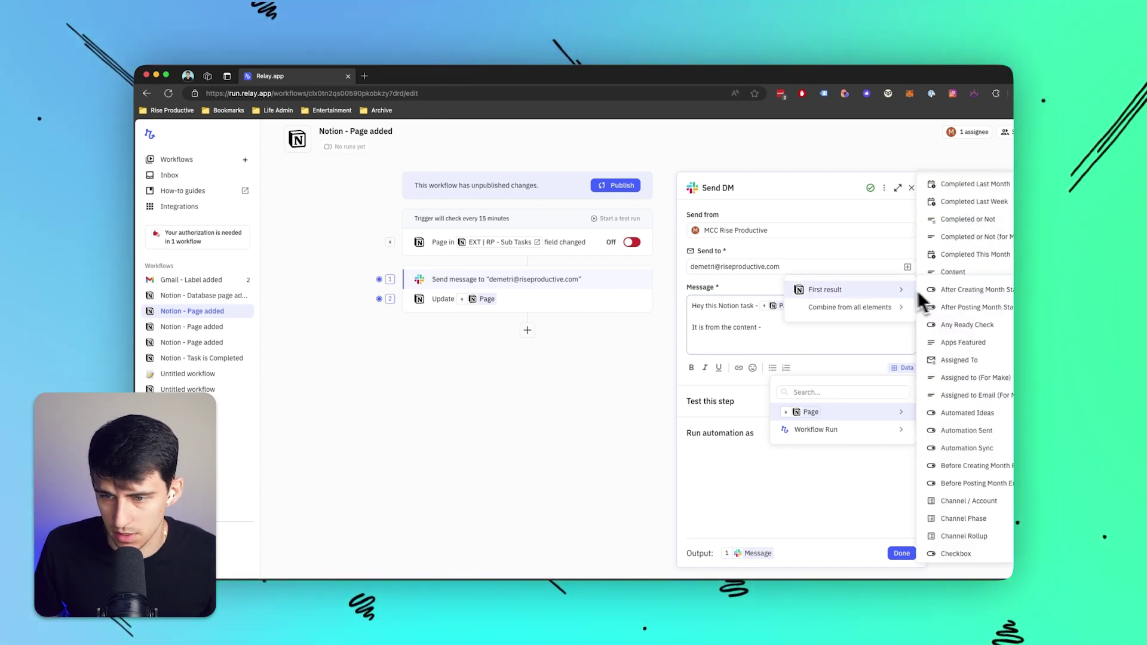
scroll(959, 335, "down", 6)
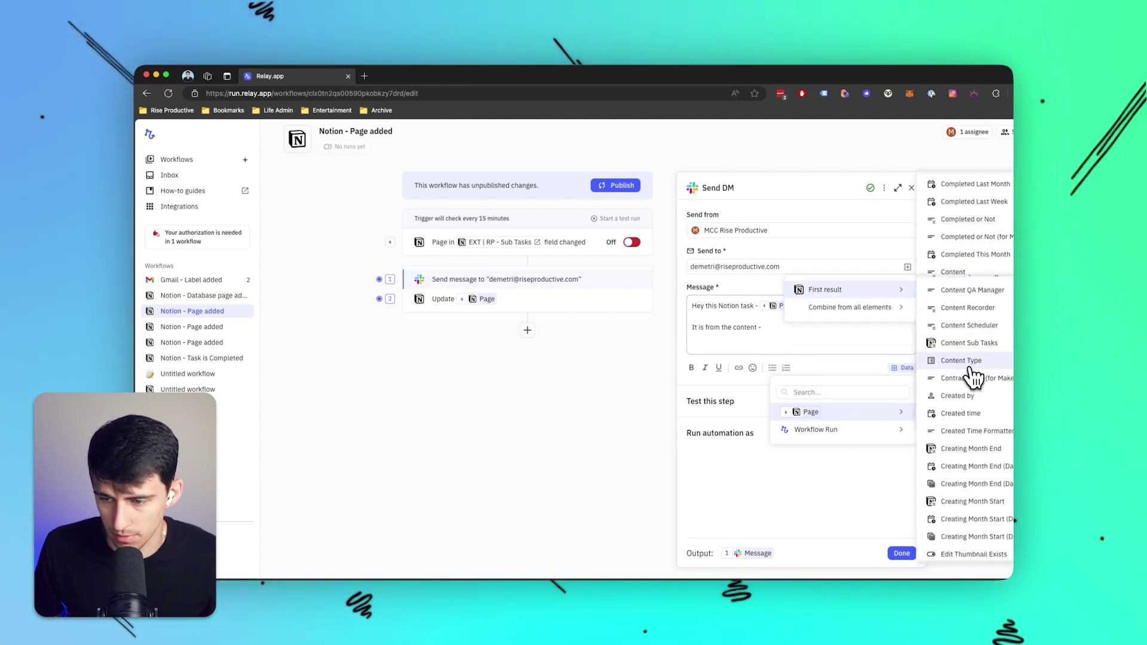
left_click(965, 387)
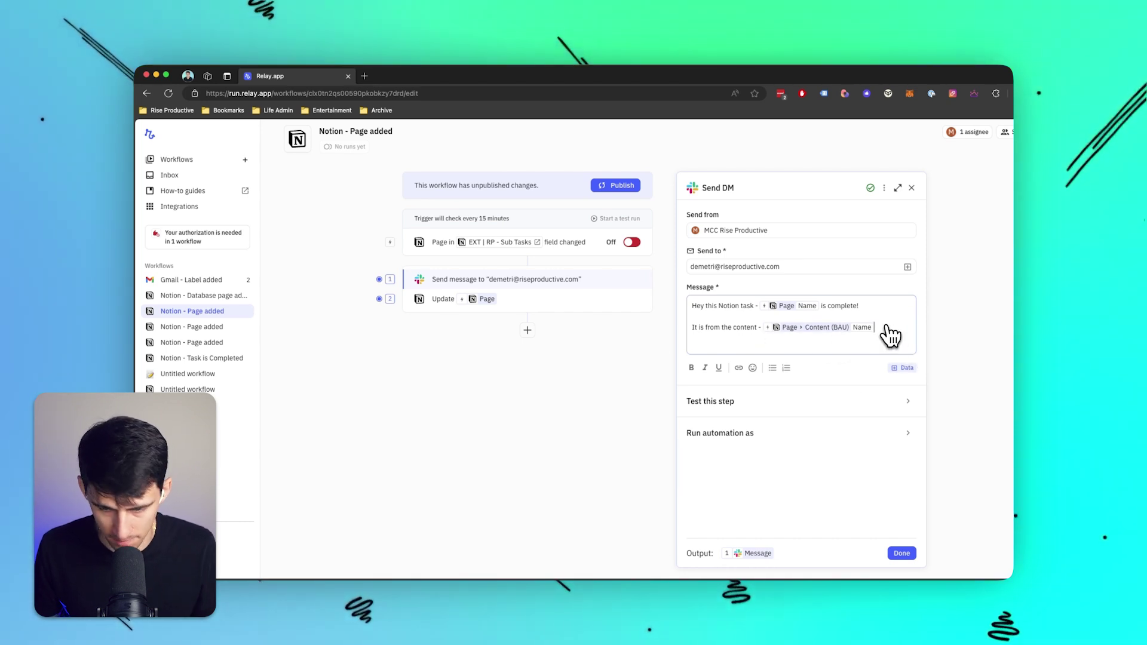
type("!")
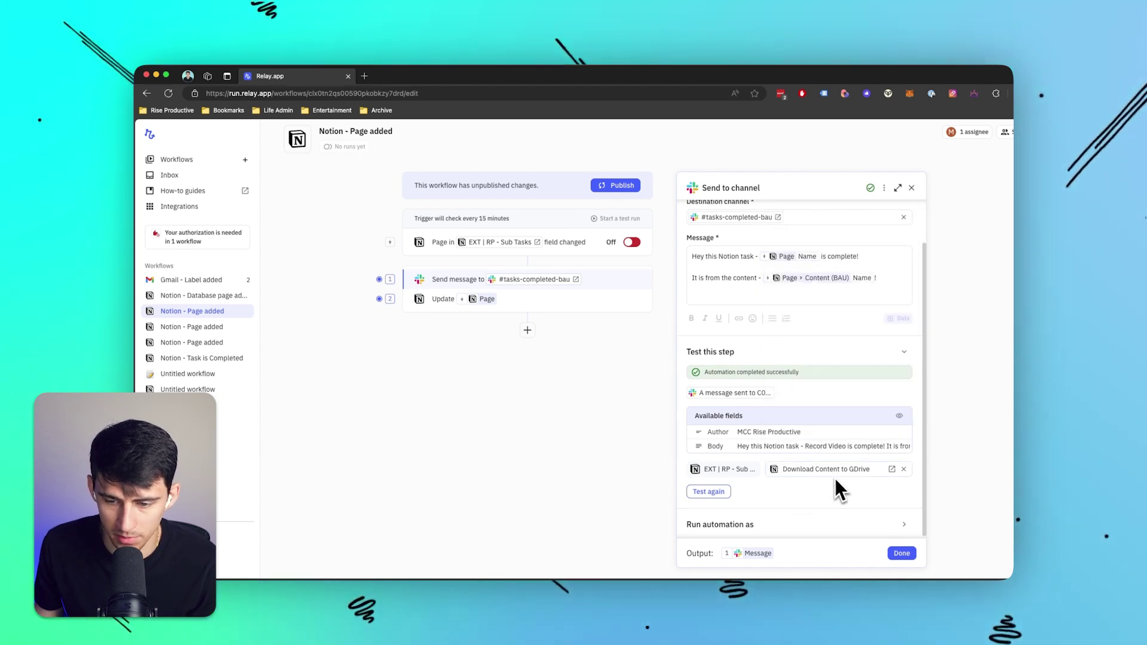
Test the Slack step again with the Download Content to GDrive page and check the message in Slack's #tasks-completed-bau channel
left_click(731, 491)
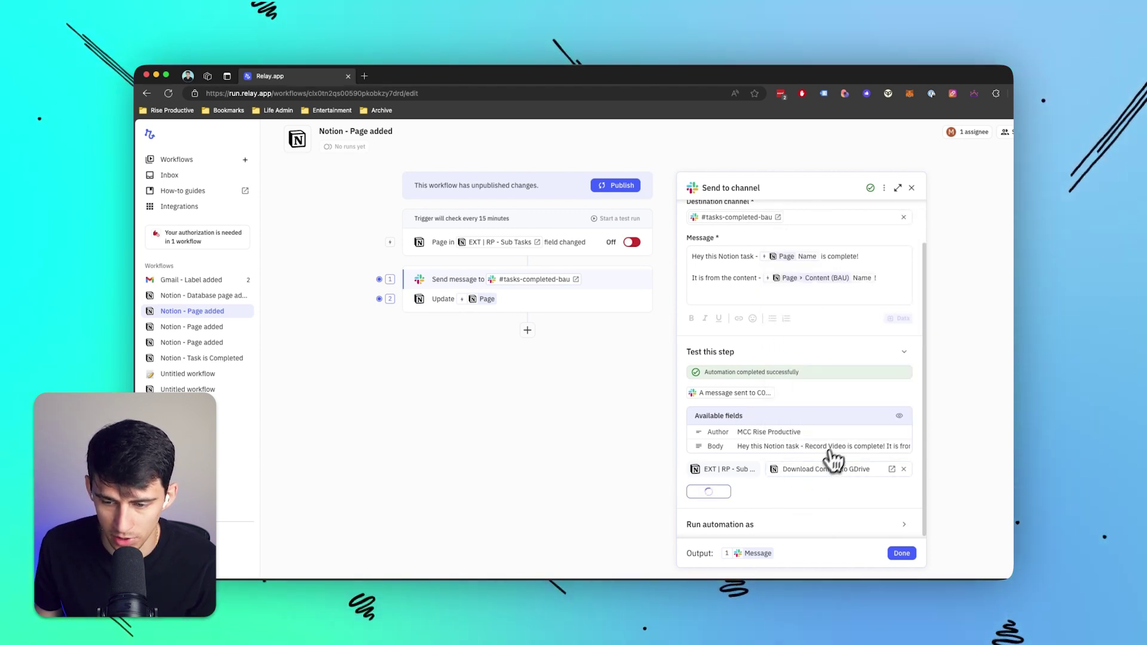
key("super+Tab")
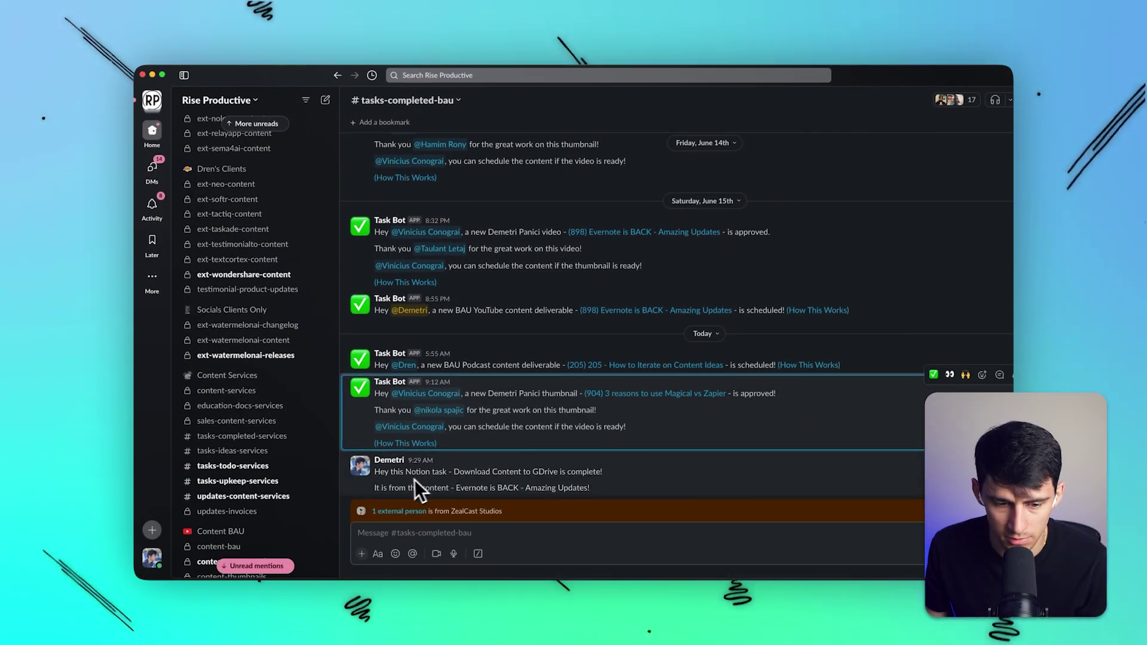
left_click_drag(454, 472, 575, 471)
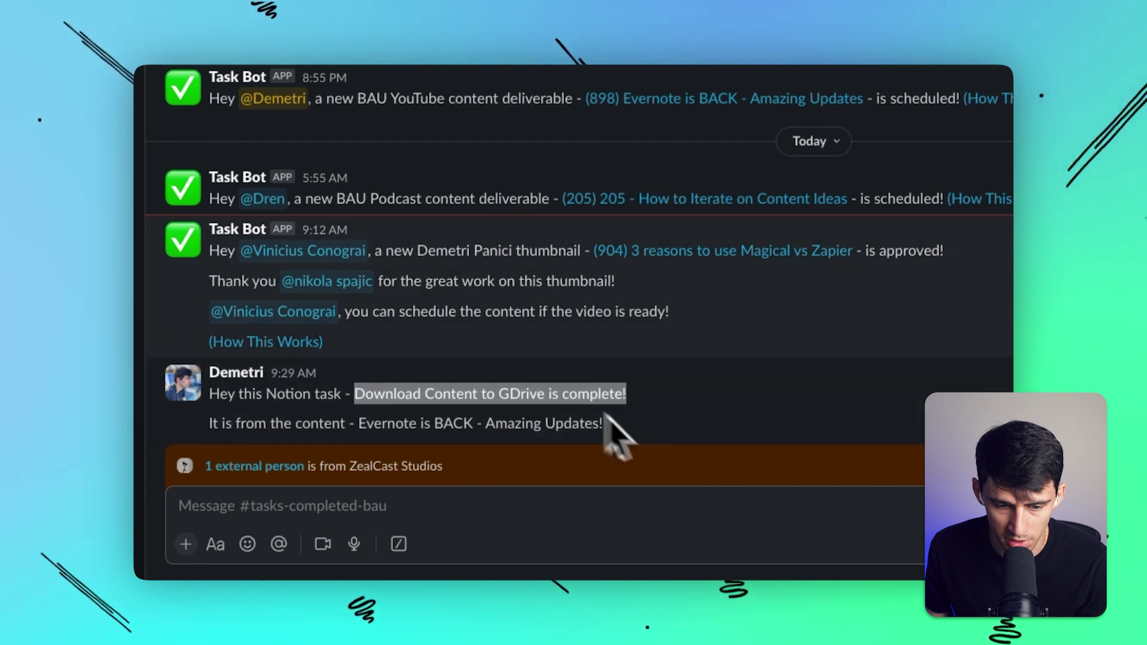
left_click_drag(358, 423, 603, 423)
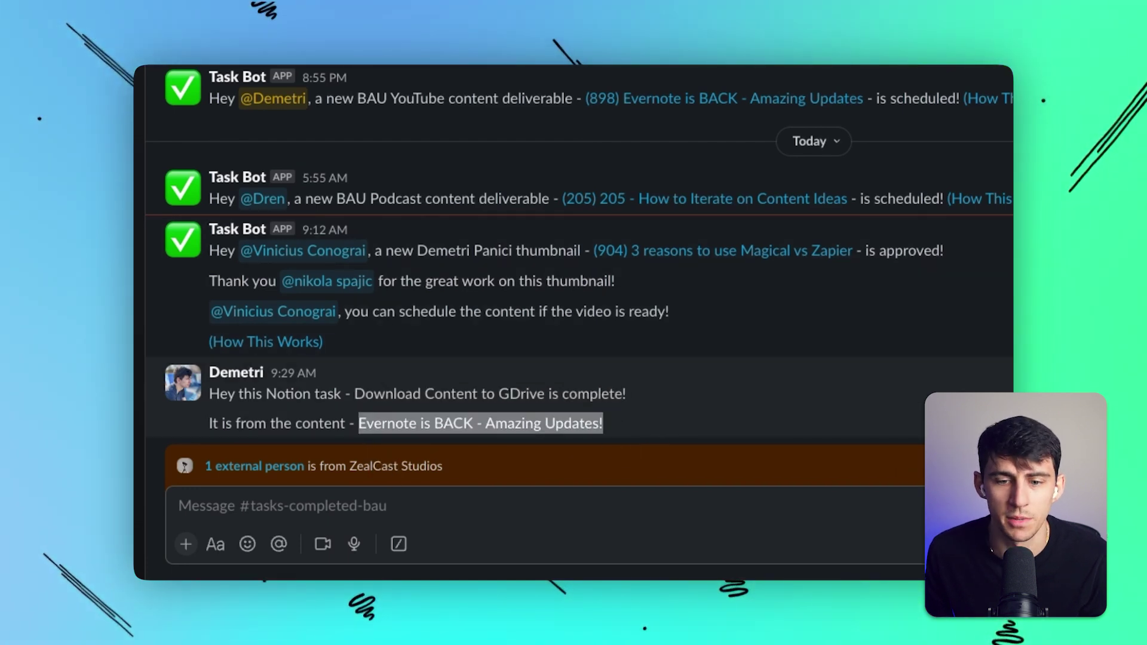
left_click(919, 460)
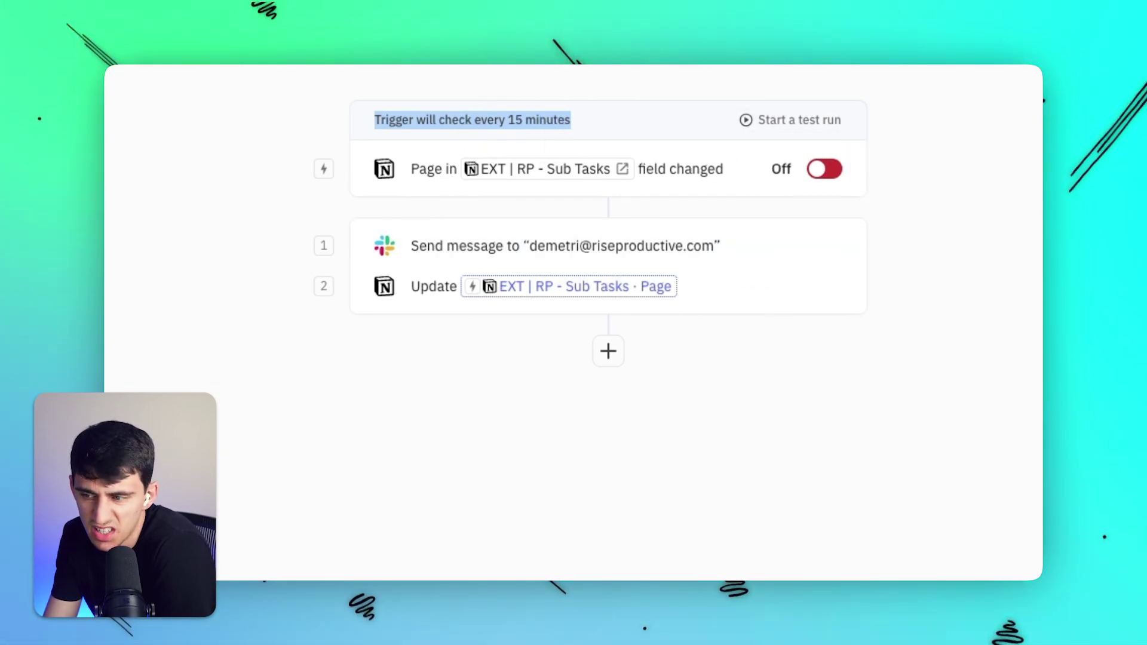
Add another Notion Update page step after the sub-task page update in the Notion - Task is Completed workflow
triple_click(507, 123)
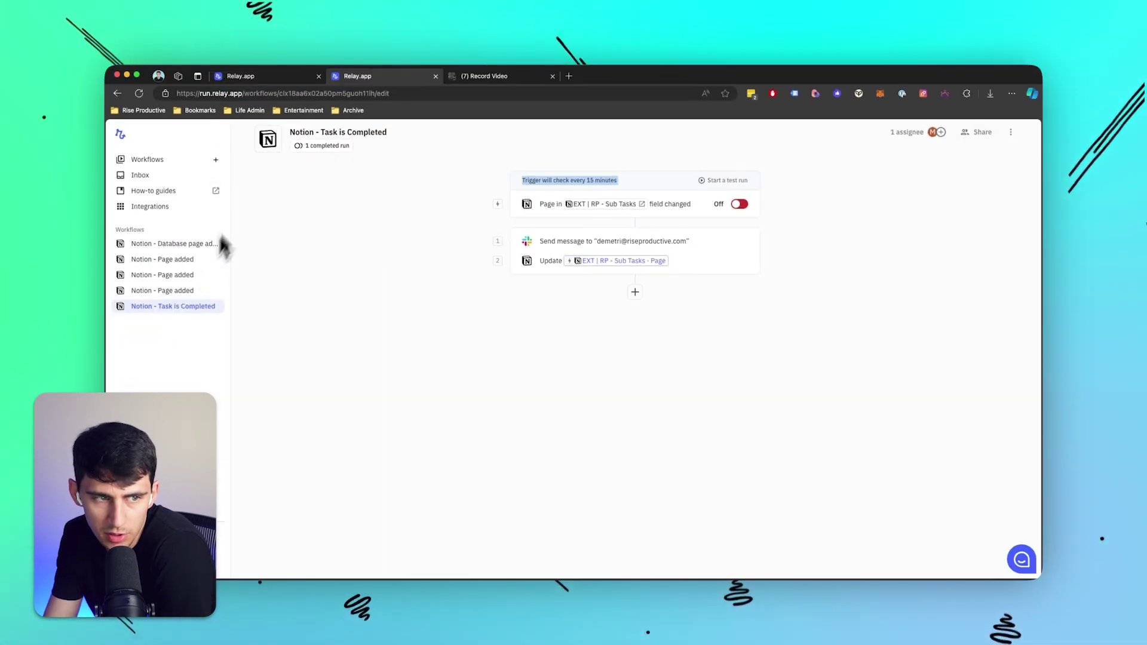
left_click(684, 274)
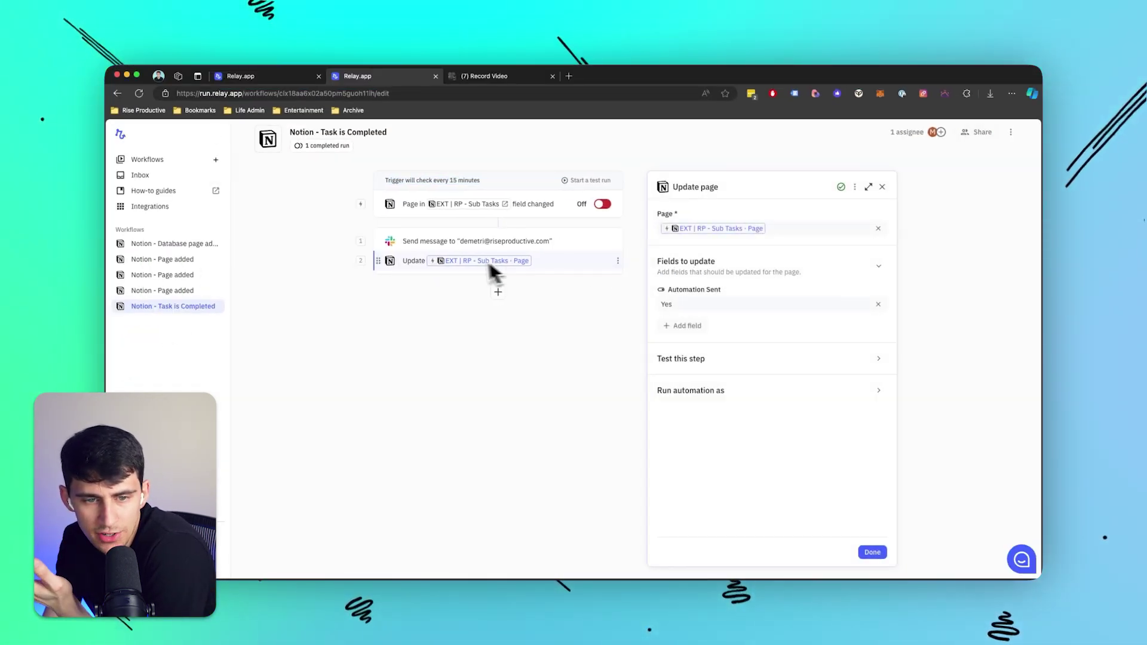
left_click(498, 292)
type("notion")
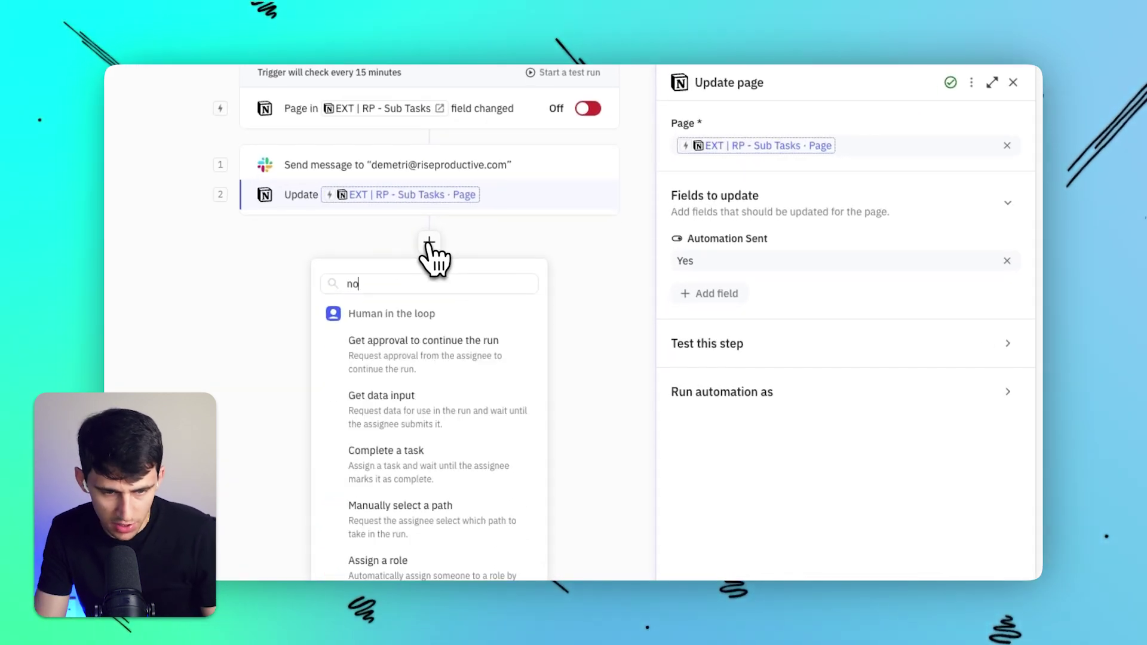
left_click(381, 368)
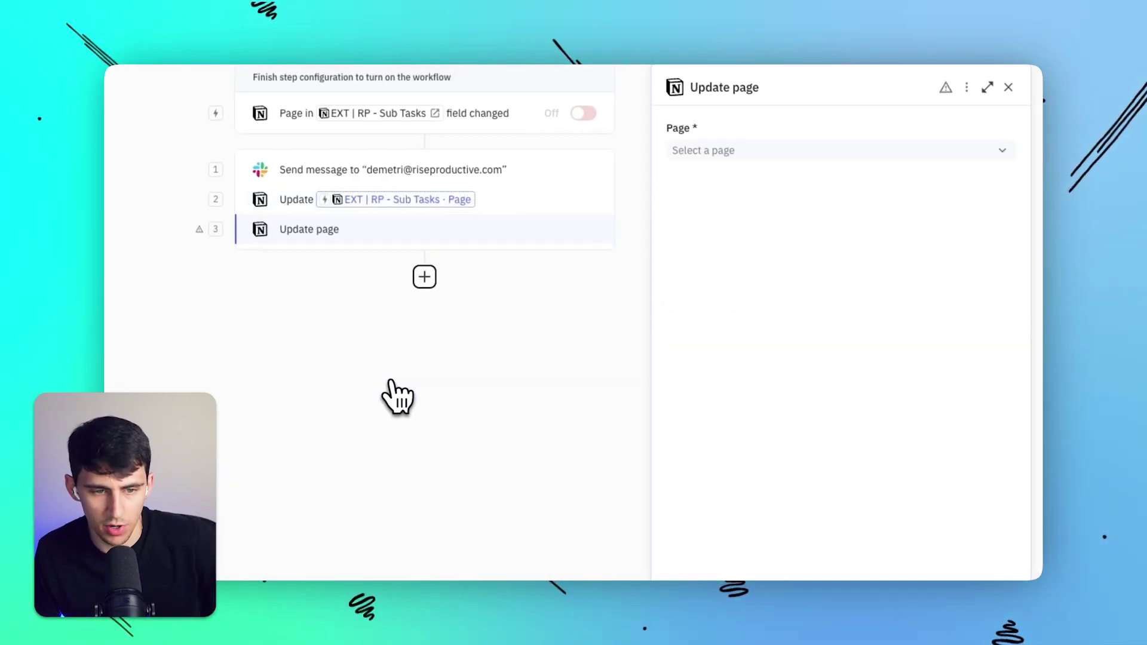
Set the new update step's page to the first Content (BAU) result linked from the EXT | RP - Sub Tasks page
left_click(728, 191)
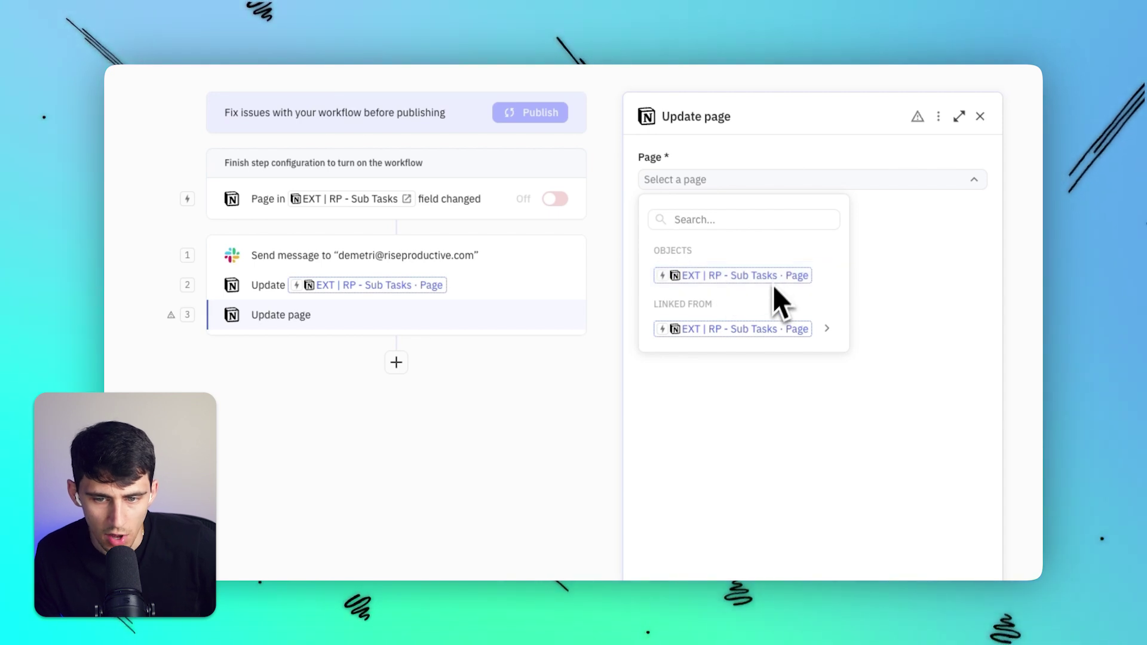
mouse_move(767, 329)
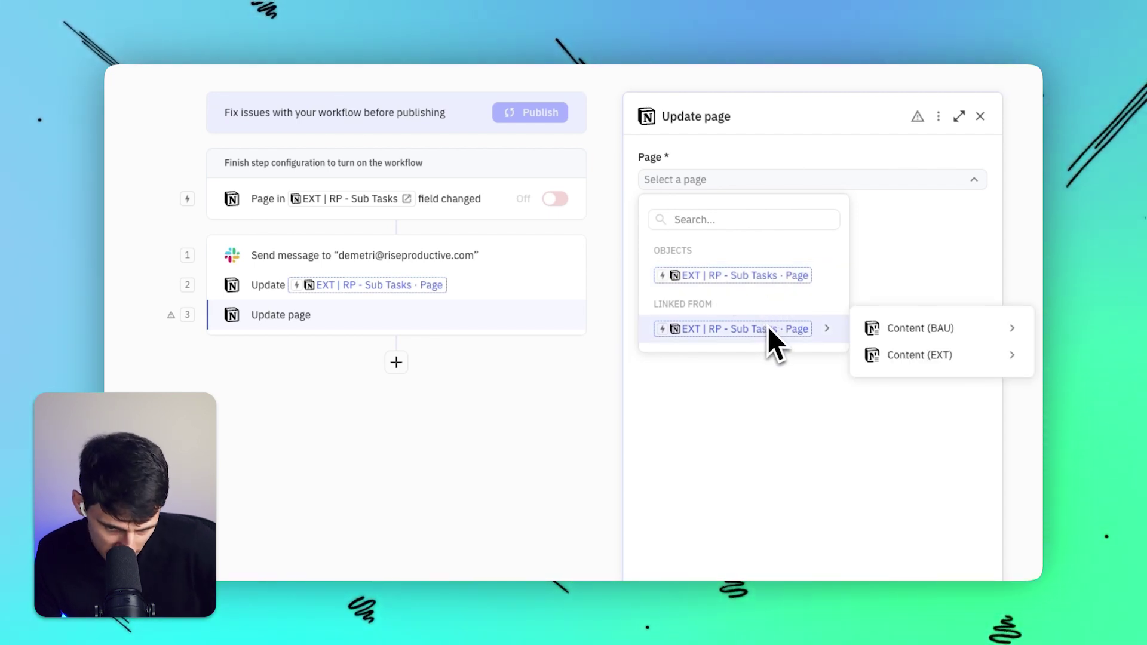
mouse_move(871, 338)
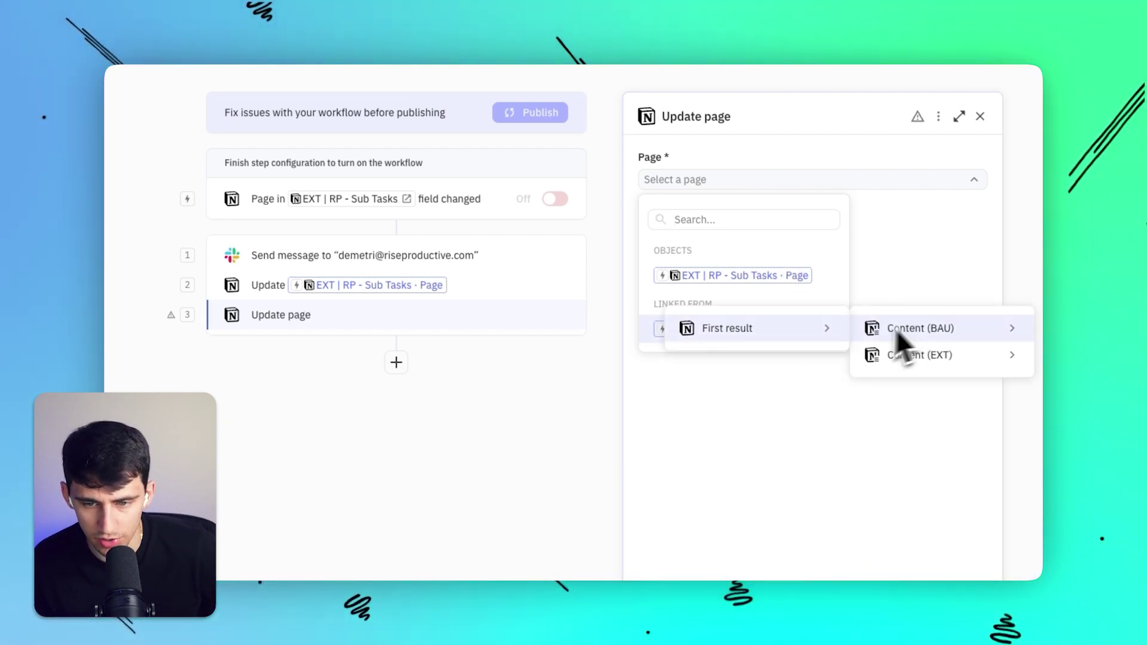
mouse_move(819, 330)
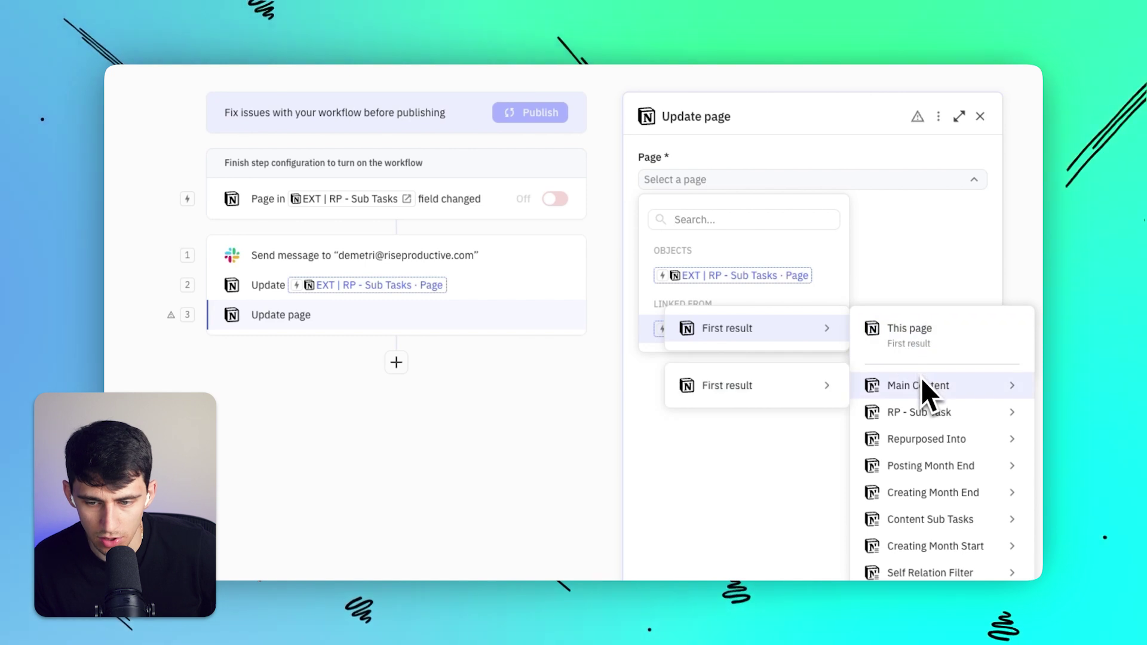
left_click(914, 334)
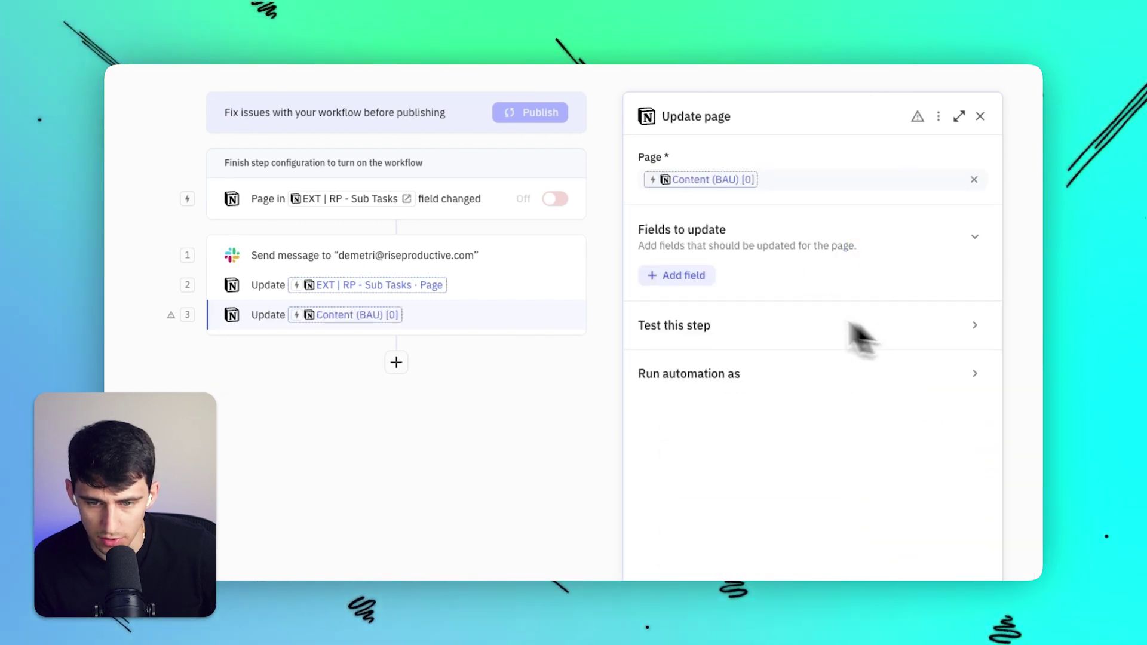
Add the Status field to the Content (BAU) page update and set it to Editing
left_click(672, 276)
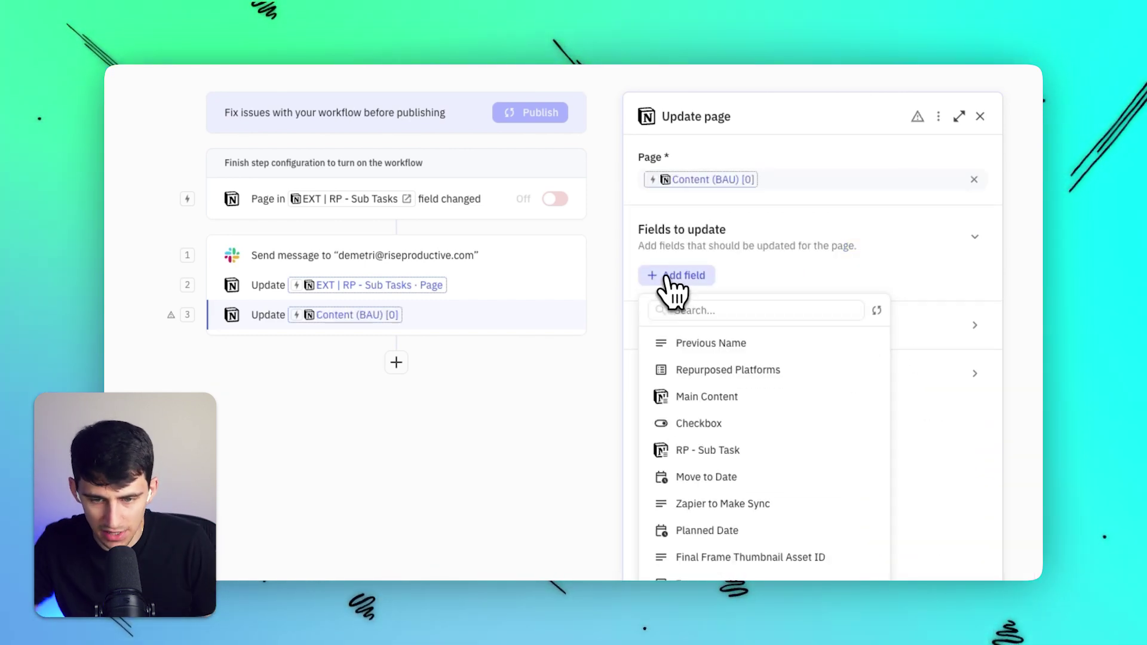
type("status")
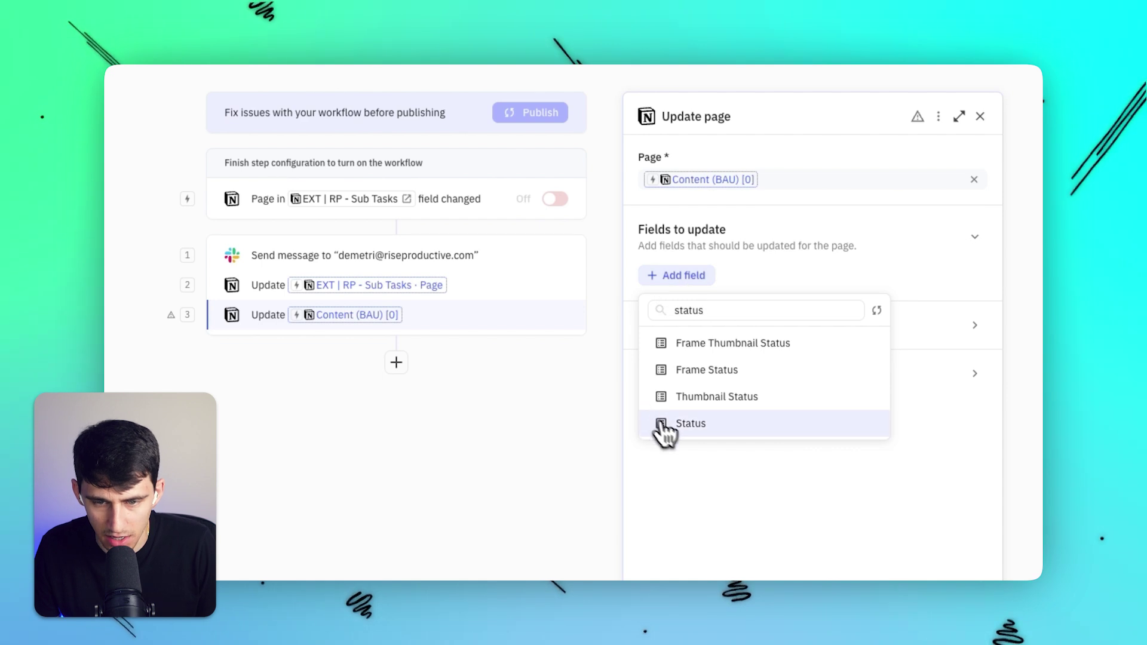
left_click(661, 427)
type("ed")
key("Return")
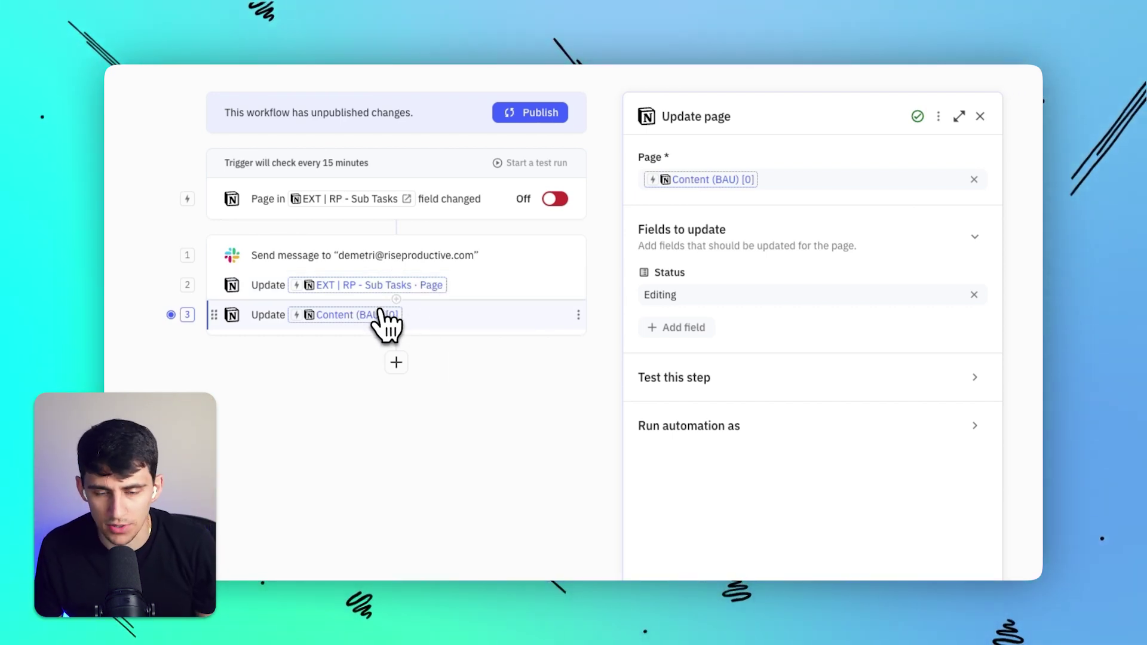
Publish the new workflow version and run a test of the Content (BAU) page update step
left_click(541, 115)
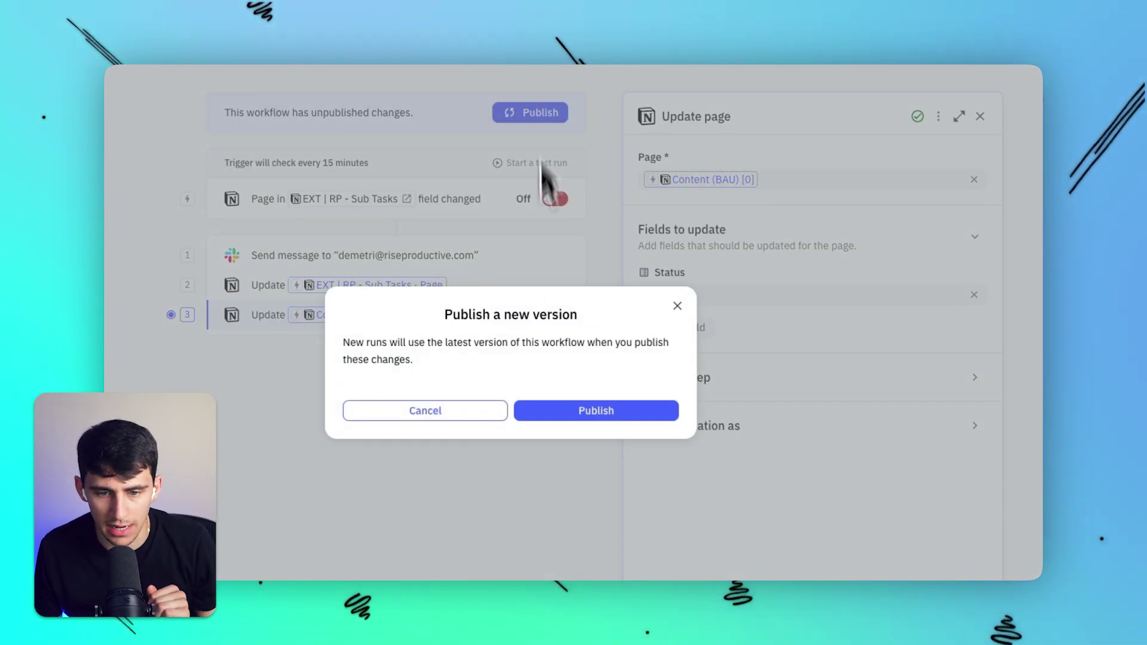
left_click(573, 411)
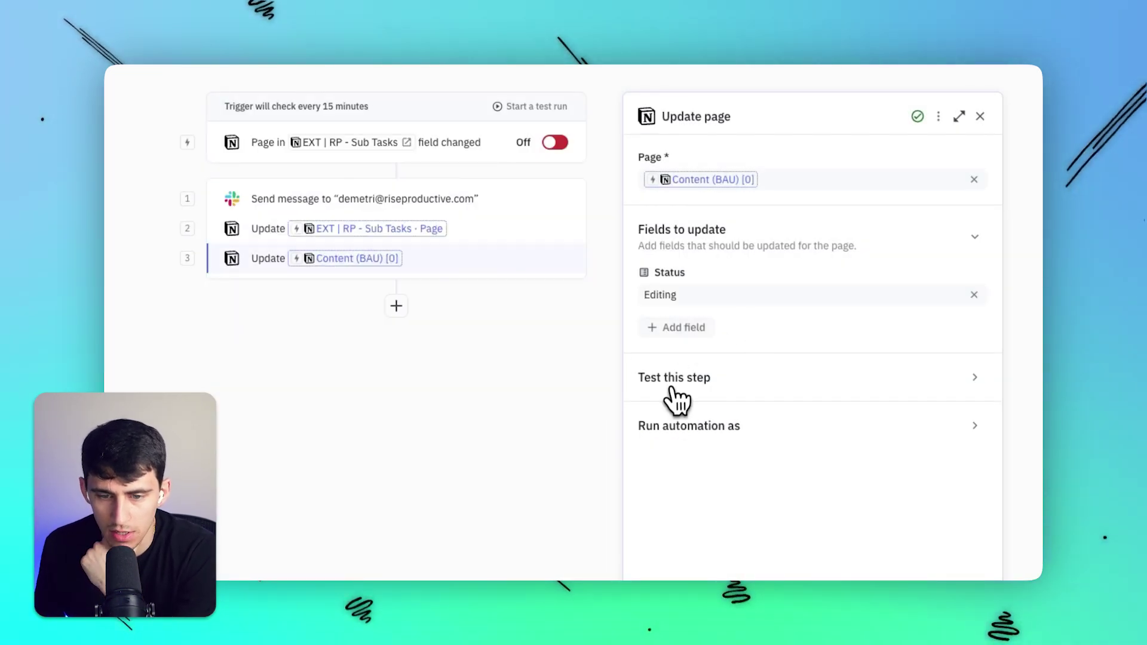
left_click(677, 394)
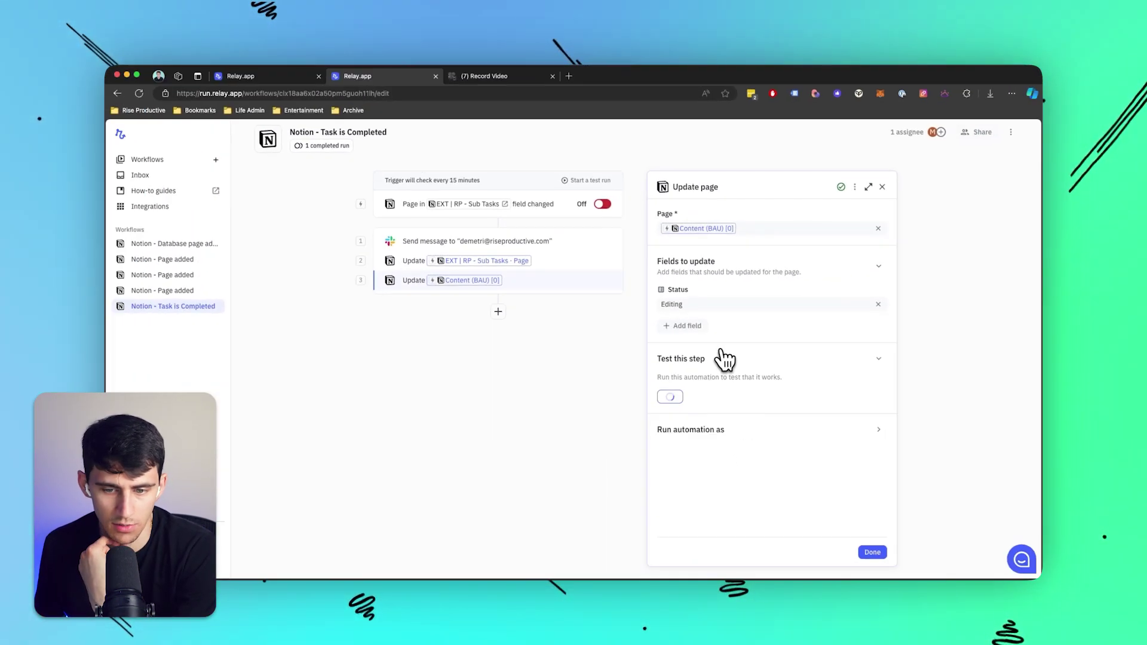
Switch to the Record Video page in Notion, open its linked content as a full page, and inspect the Status
left_click(501, 79)
scroll(525, 286, "up", 5)
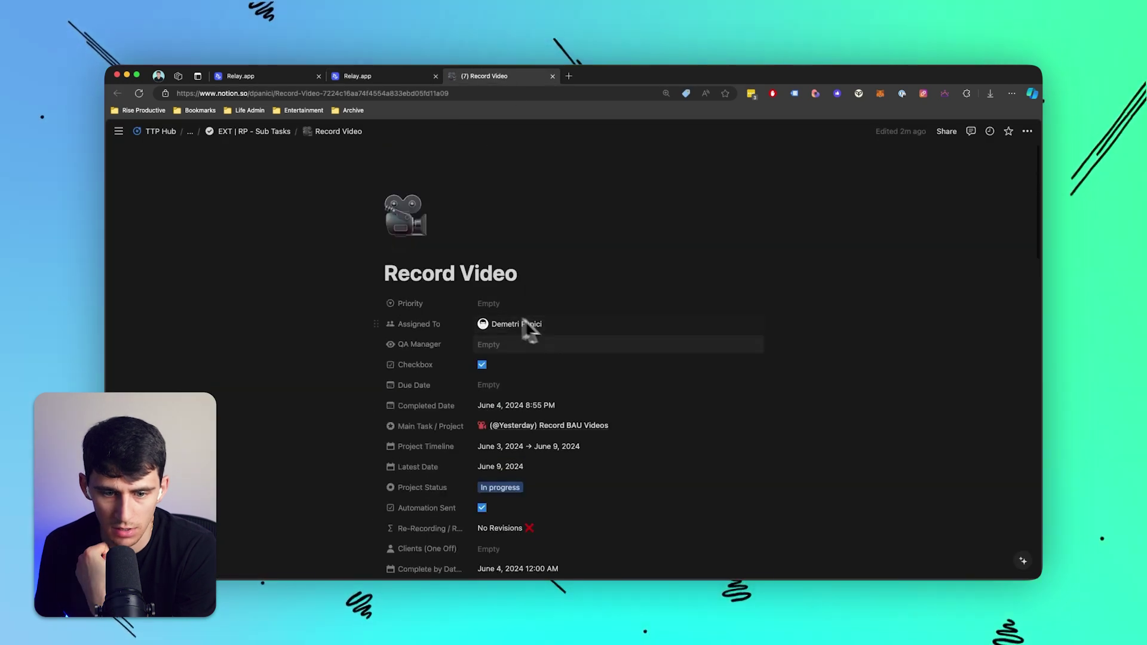
scroll(525, 445, "down", 5)
left_click(540, 418)
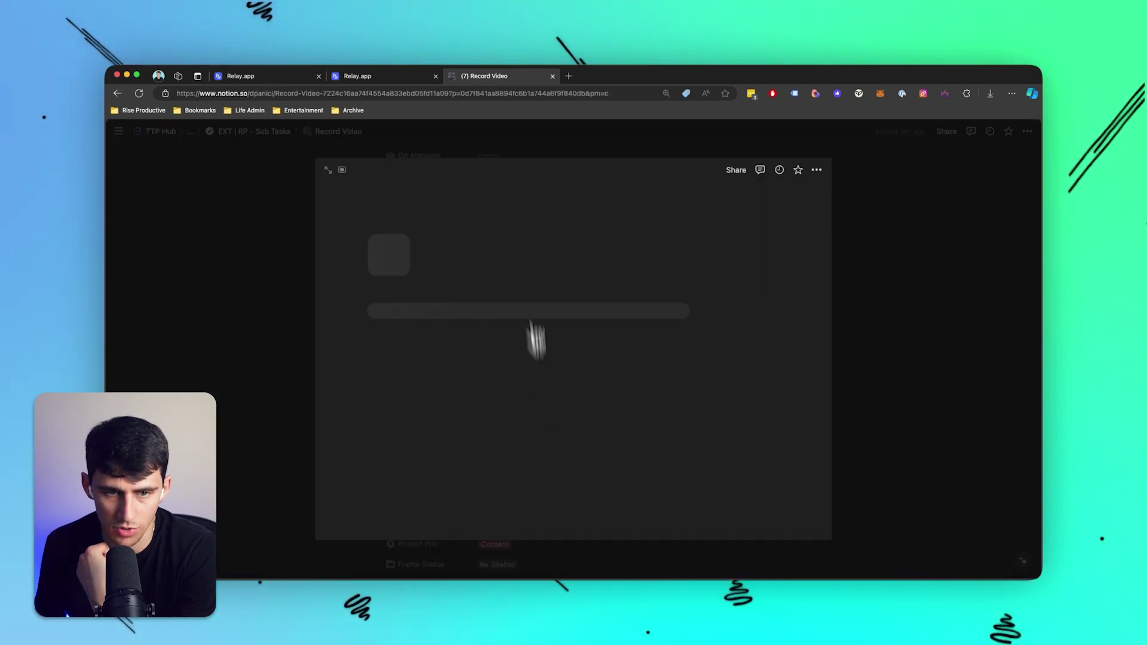
left_click(330, 171)
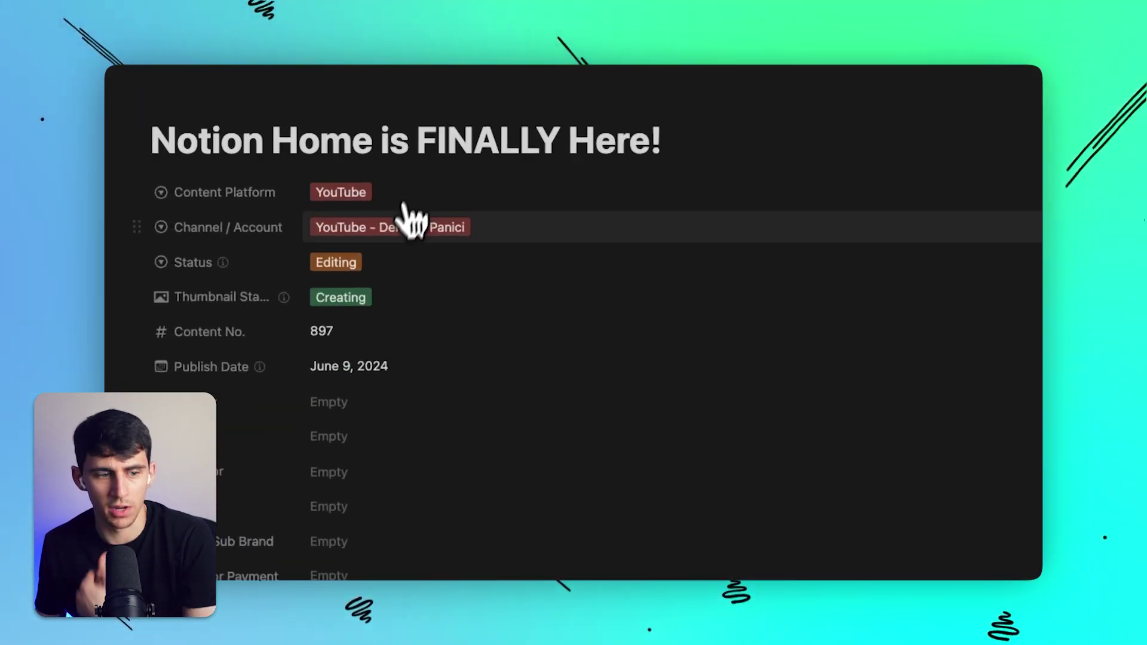
left_click(292, 304)
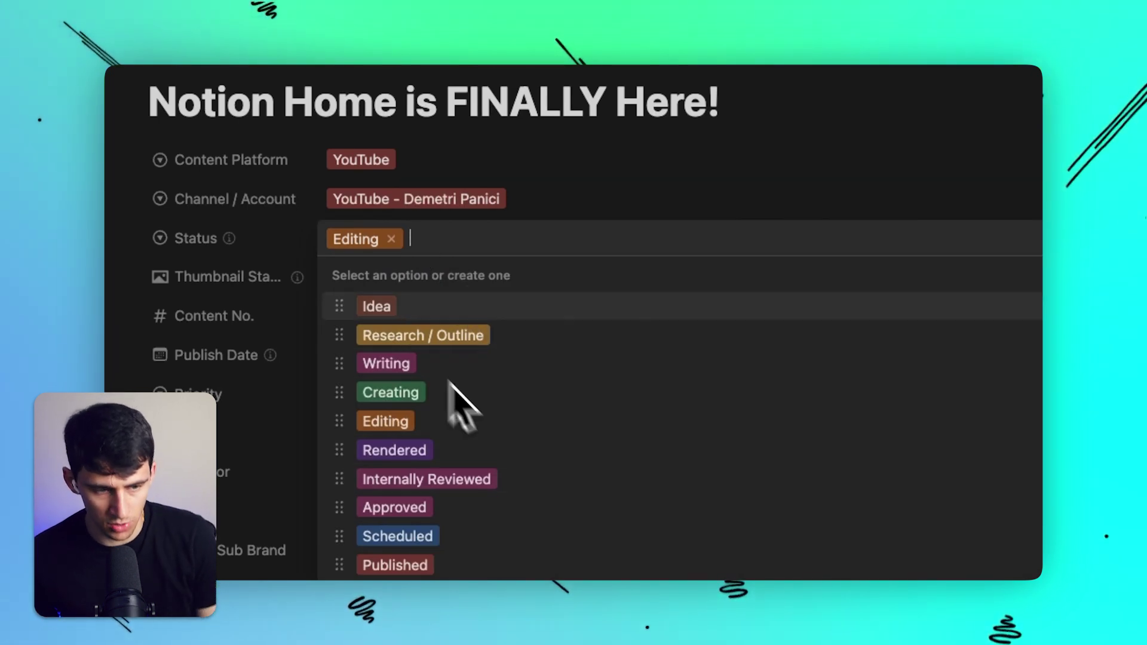
left_click(288, 246)
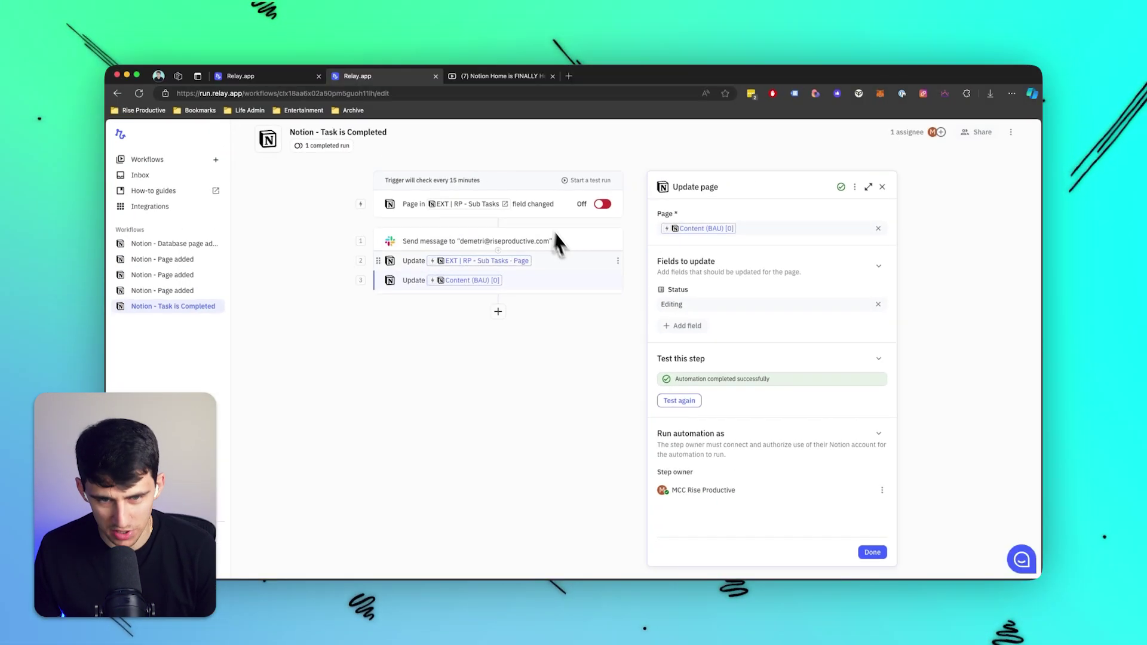
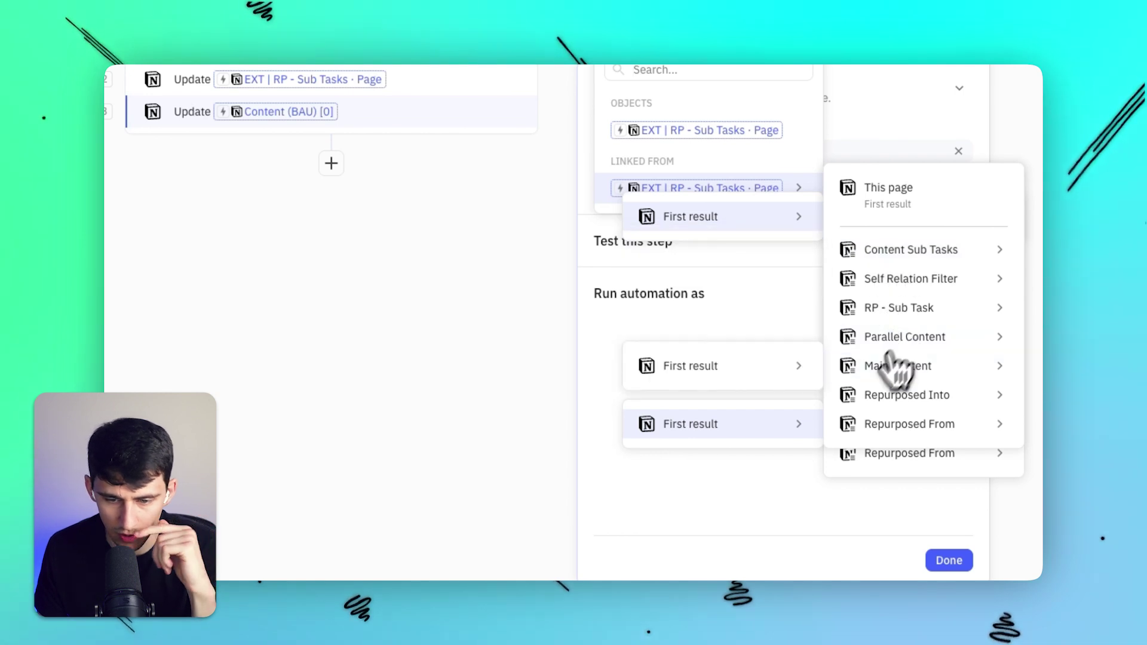
Point the third workflow step's page to the first Repurposed Into result and set its Status field to Editing
left_click(907, 395)
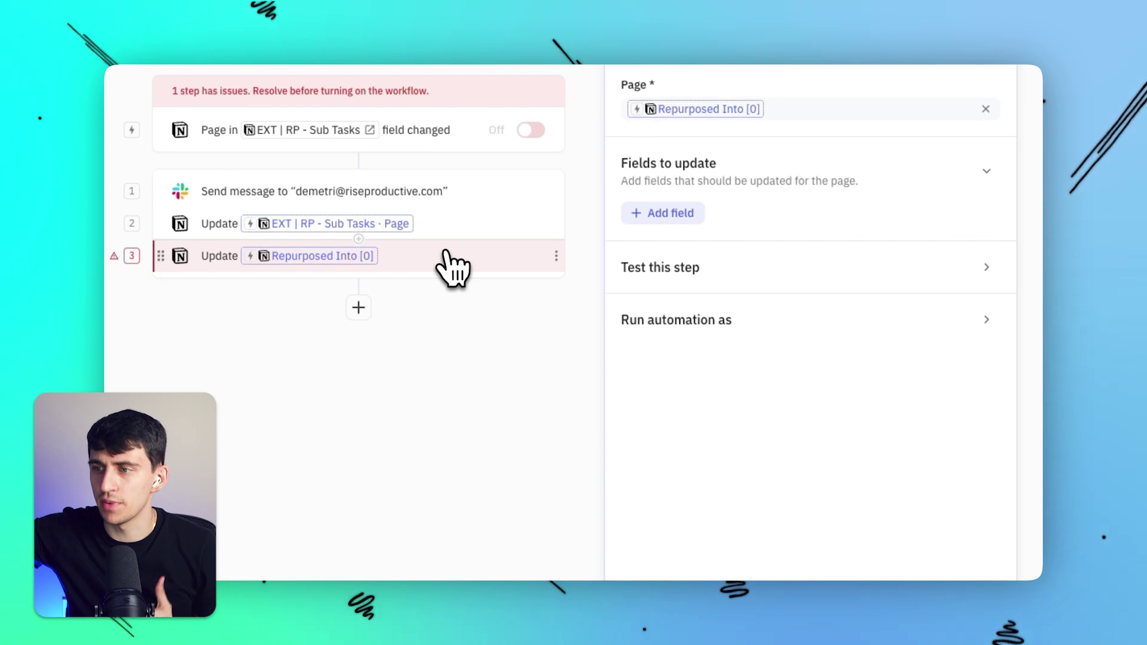
left_click(632, 224)
type("stat")
left_click(687, 286)
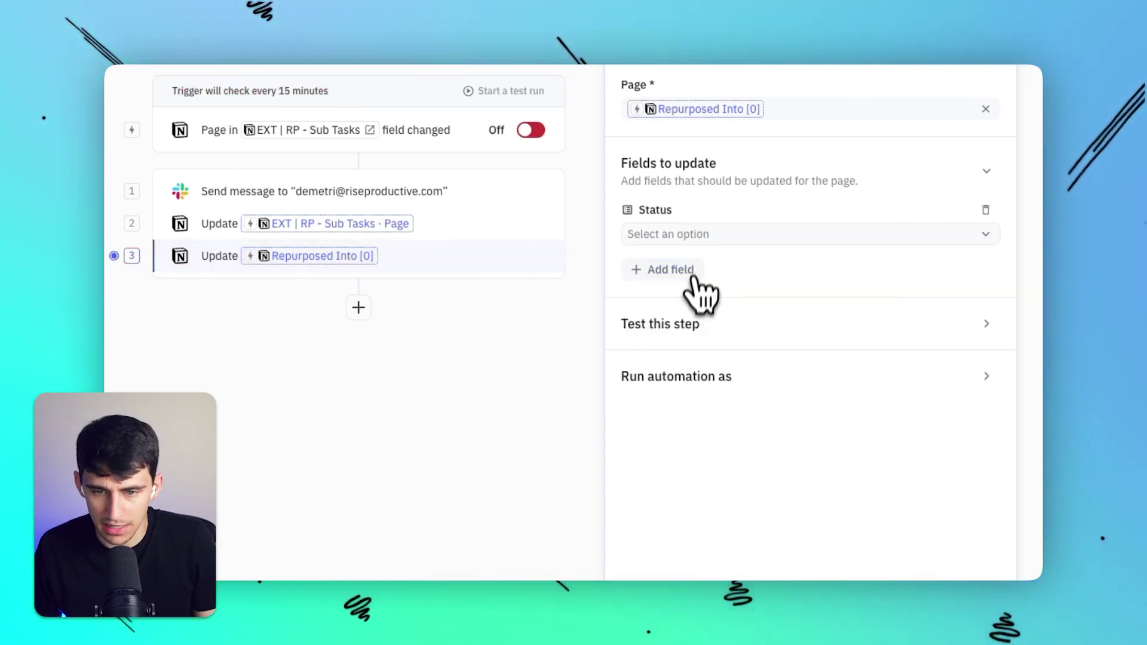
left_click(693, 235)
type("ed")
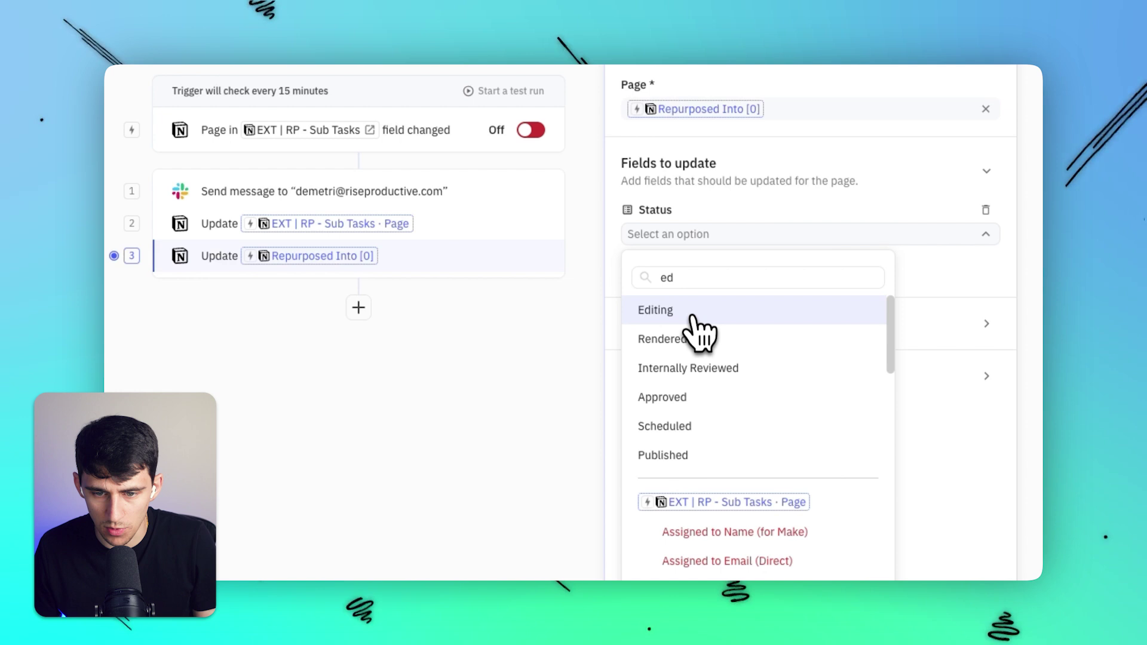
left_click(693, 308)
Duplicate the Repurposed Into update step and set the original step's page to the first Content (EXT) result
left_click(556, 256)
left_click(540, 299)
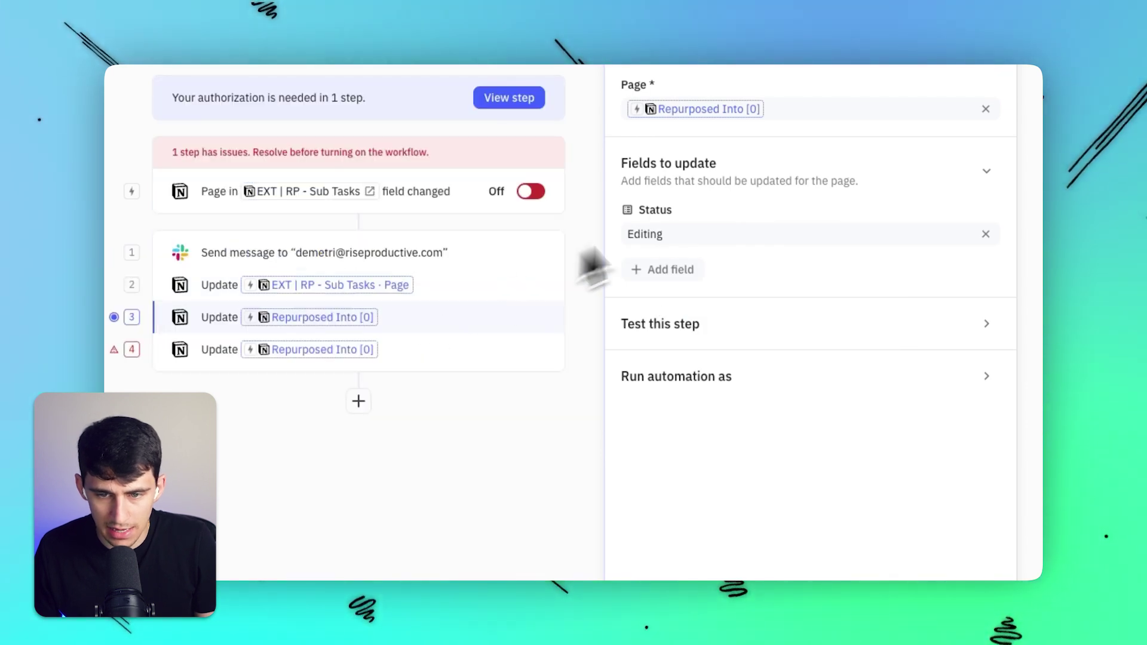
left_click(783, 111)
mouse_move(777, 272)
mouse_move(881, 299)
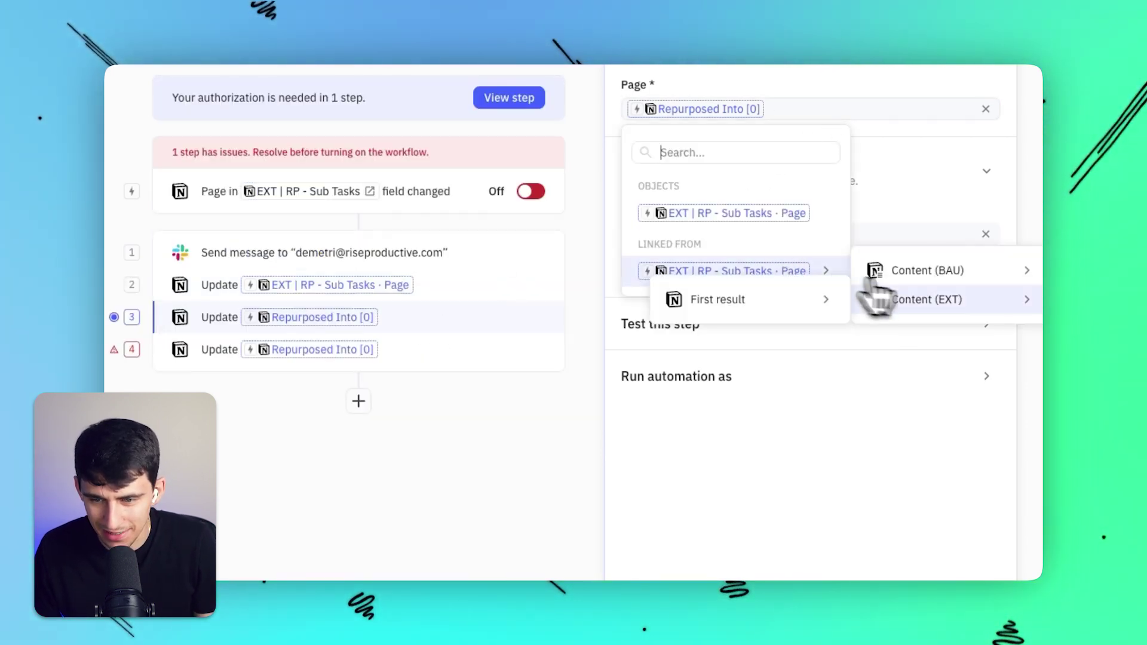
mouse_move(818, 307)
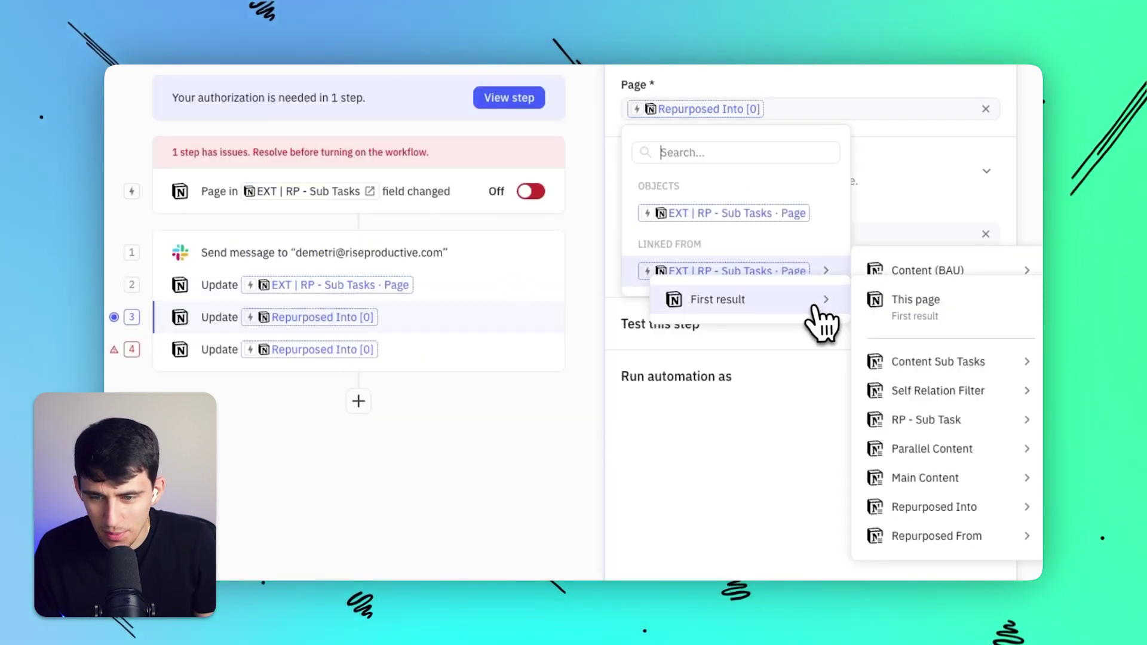
left_click(943, 307)
left_click(421, 353)
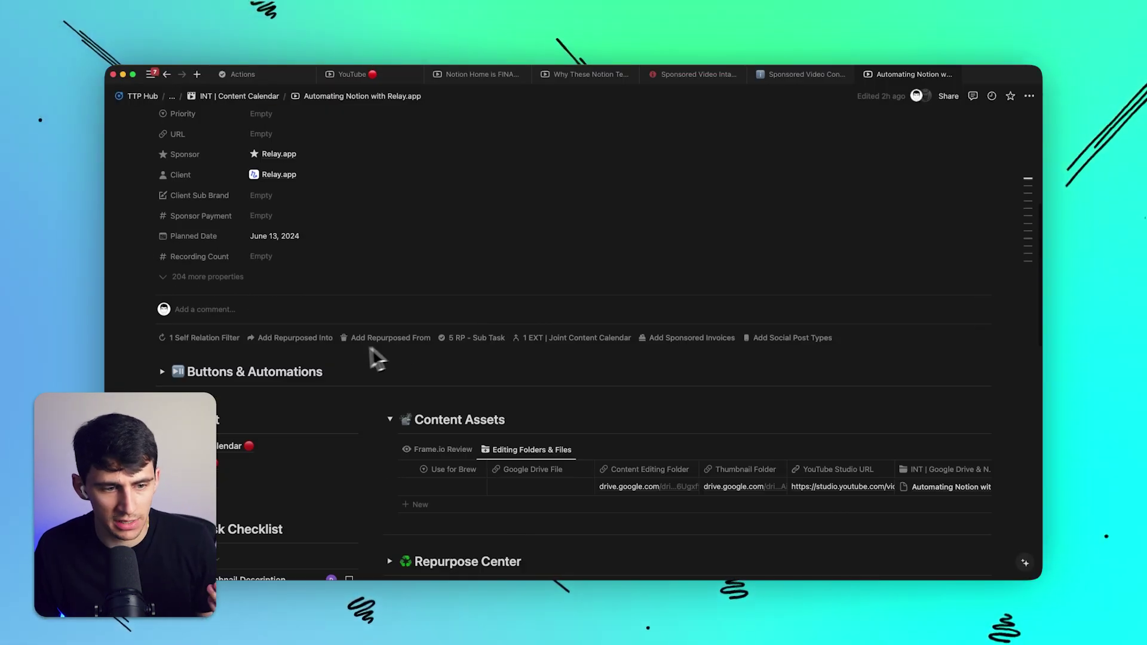
Review the Repurposed Into and Repurposed From relations on the Automating Notion with Relay.app content page in Notion
left_click(299, 340)
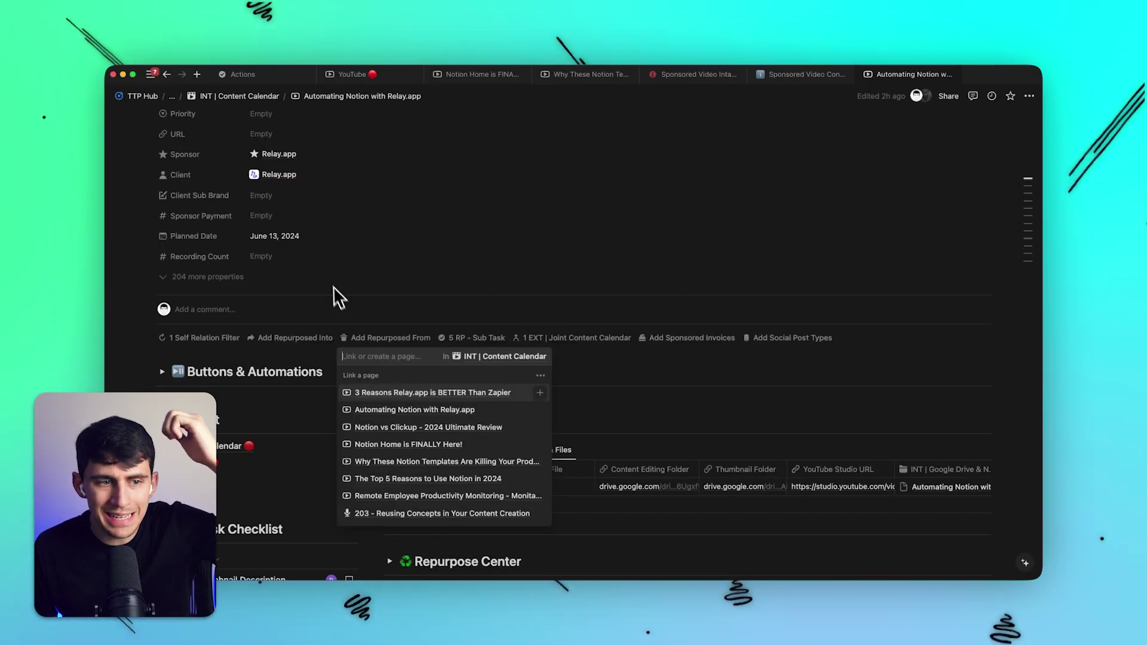
left_click(333, 287)
scroll(329, 284, "up", 5)
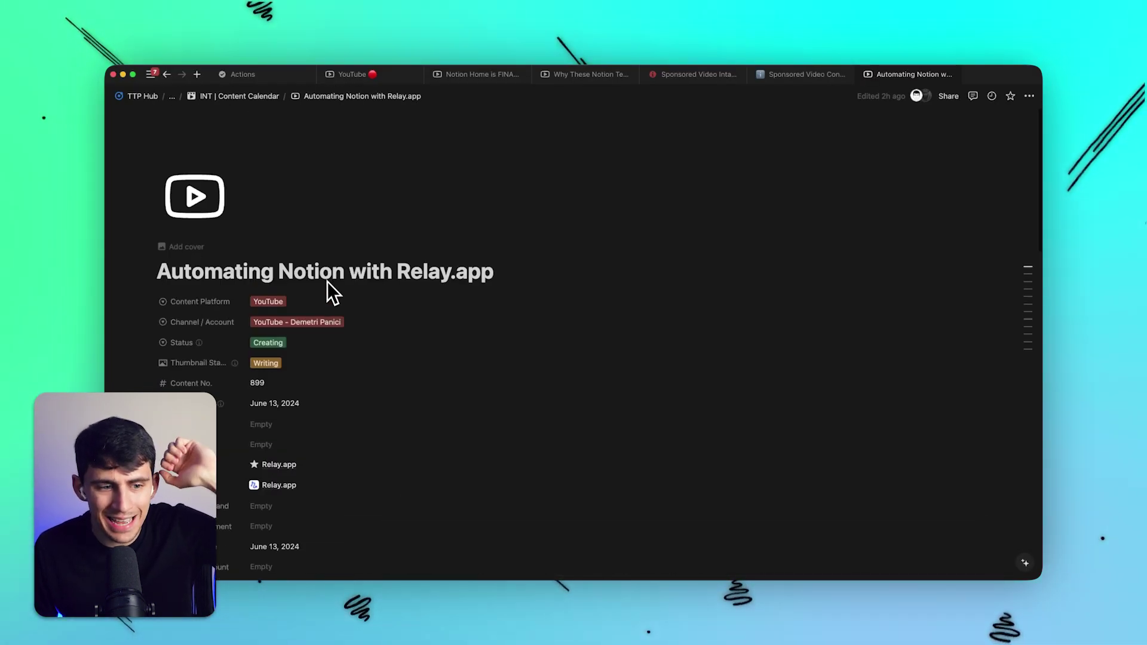
left_click(409, 560)
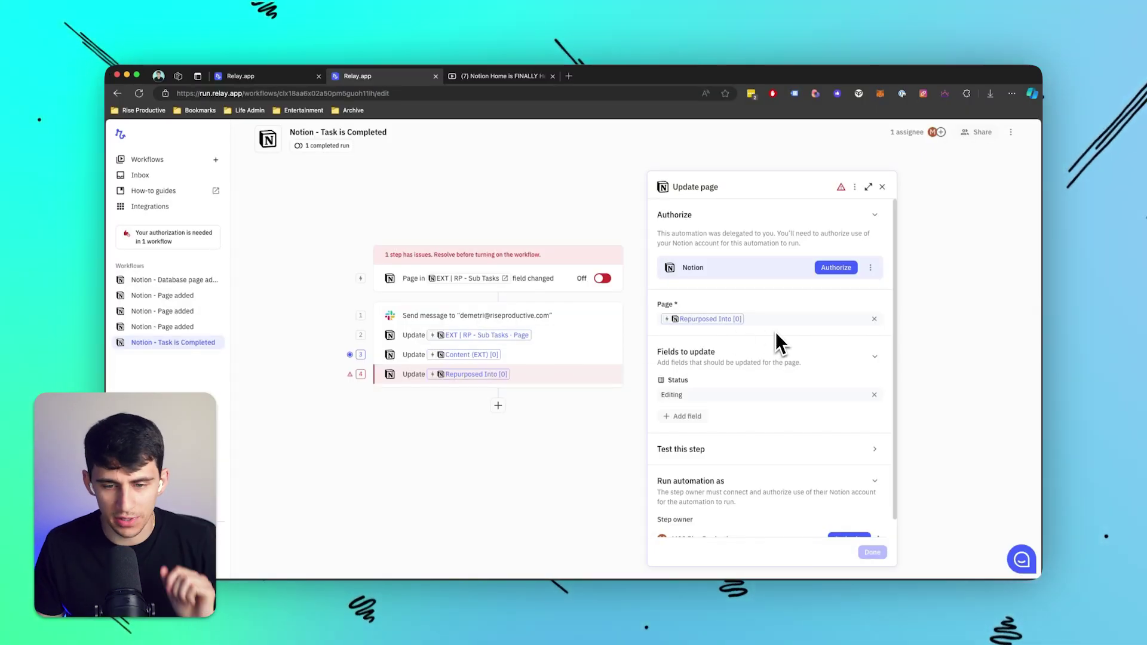
scroll(708, 394, "down", 1)
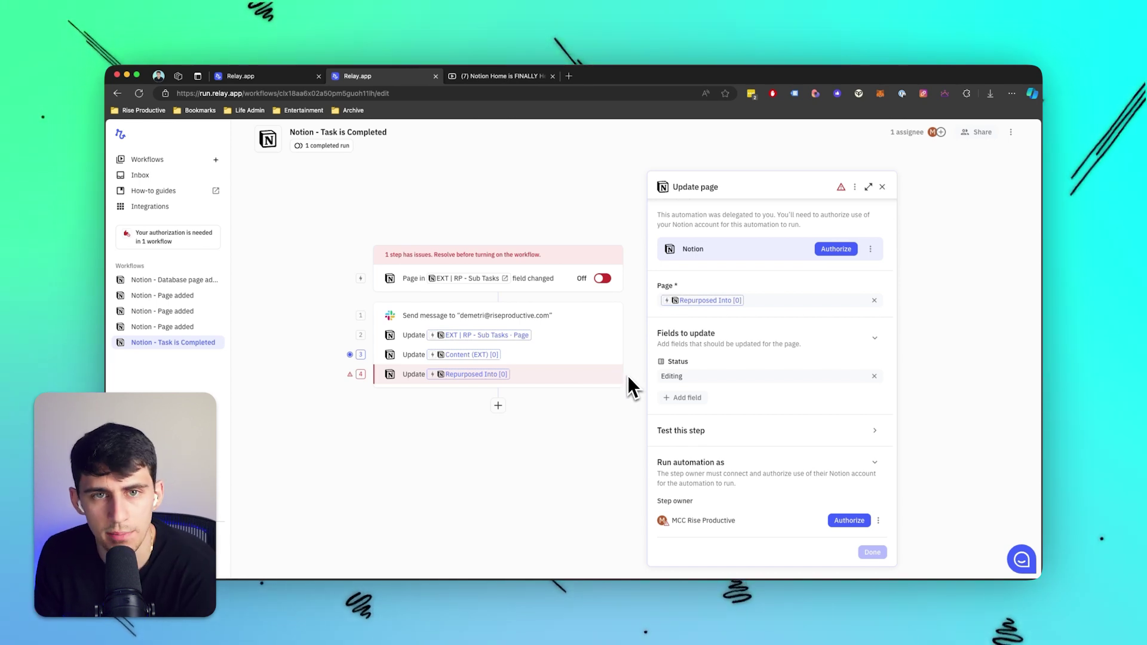
Examine the linked Content (BAU) and Content (EXT) relation options for the Repurposed Into update step's page
left_click(747, 302)
mouse_move(758, 393)
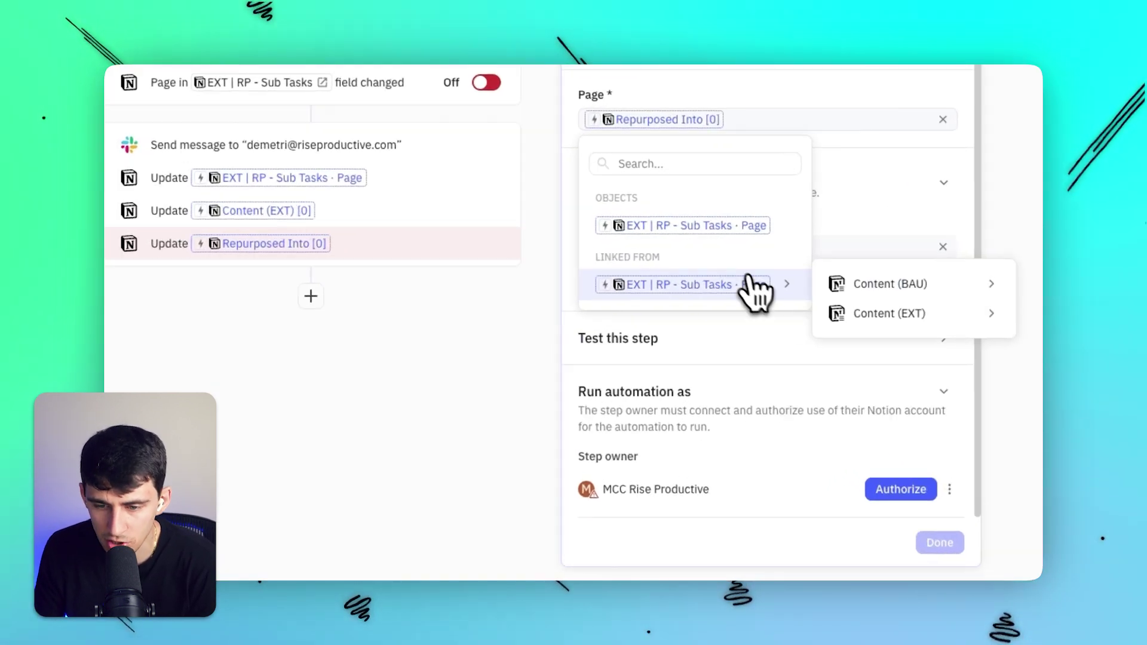
mouse_move(870, 312)
mouse_move(782, 316)
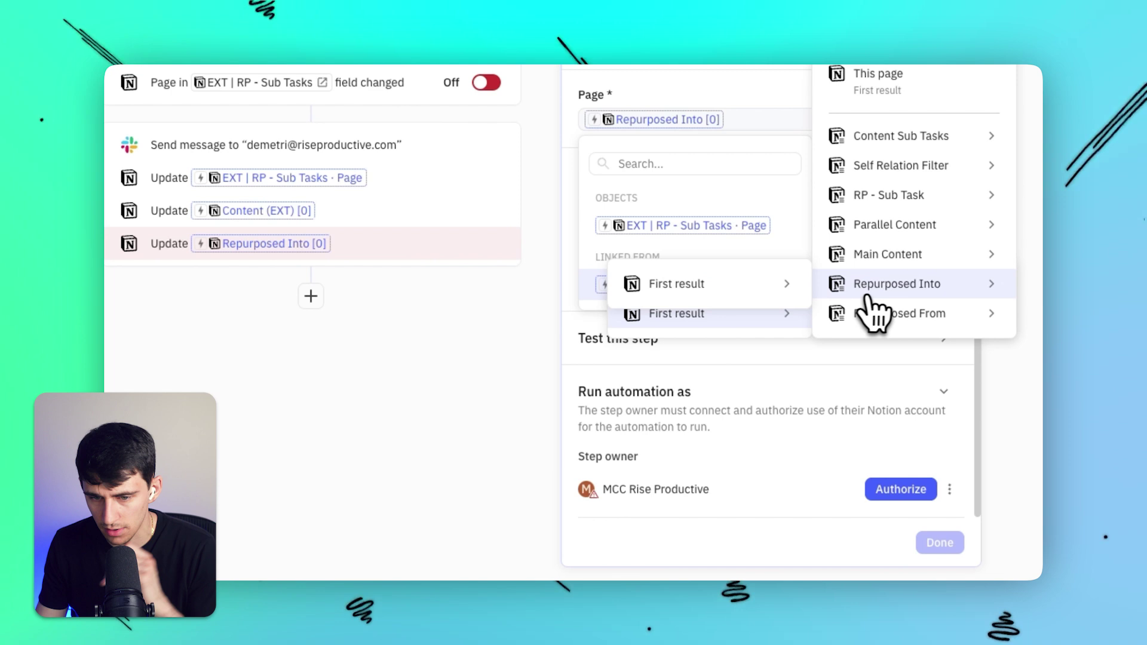
mouse_move(836, 383)
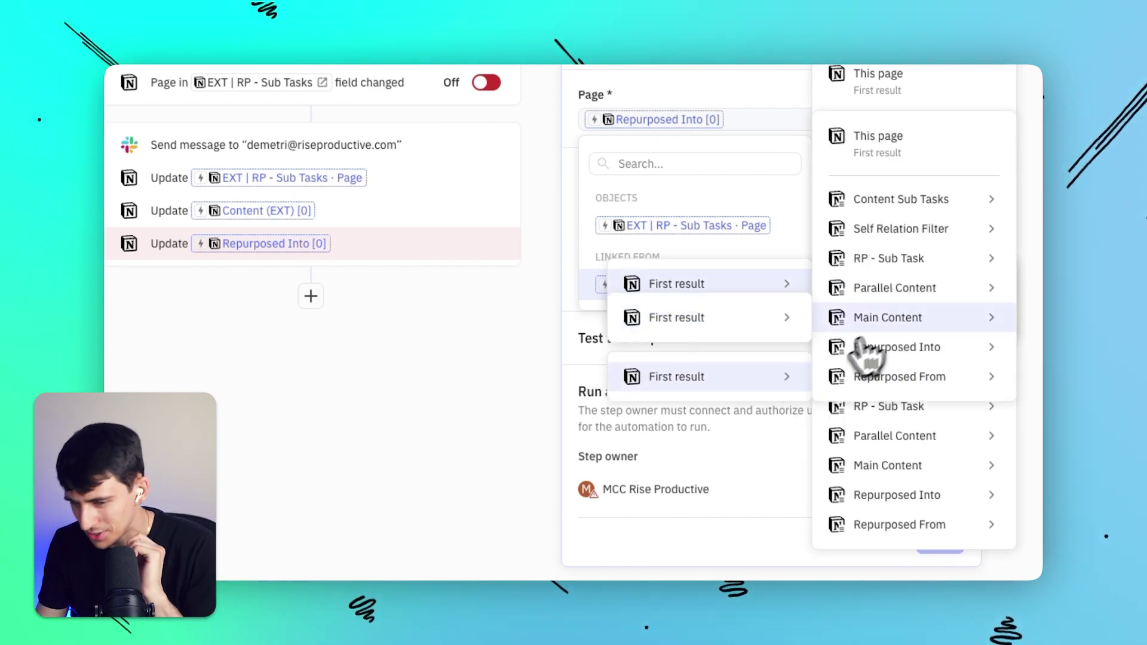
mouse_move(839, 212)
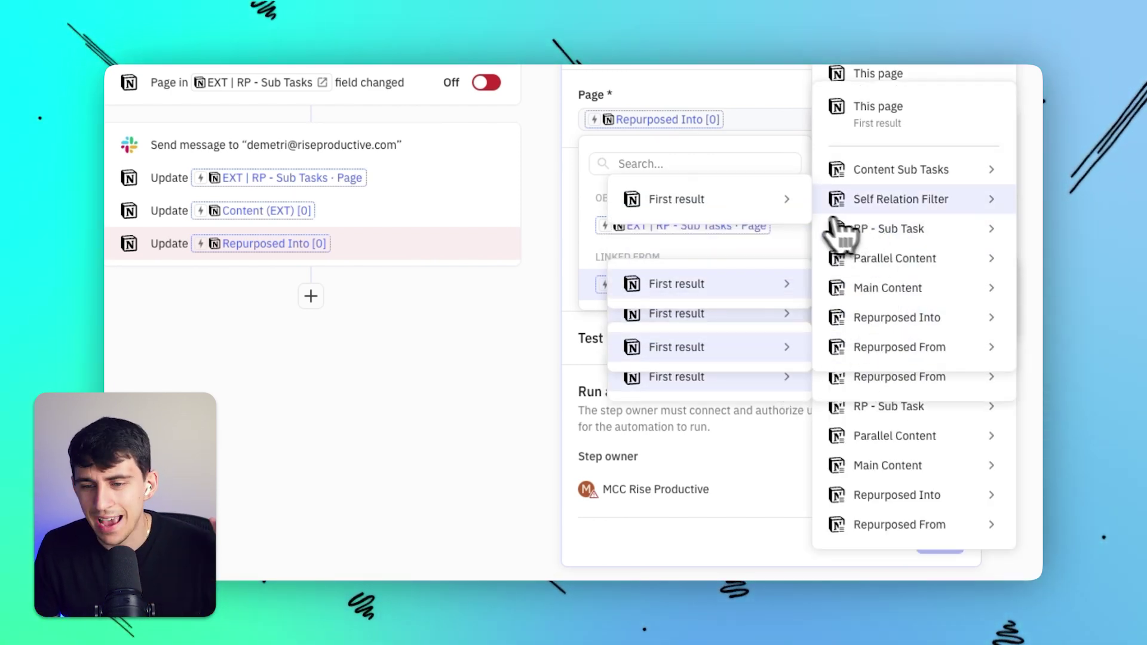
left_click(528, 349)
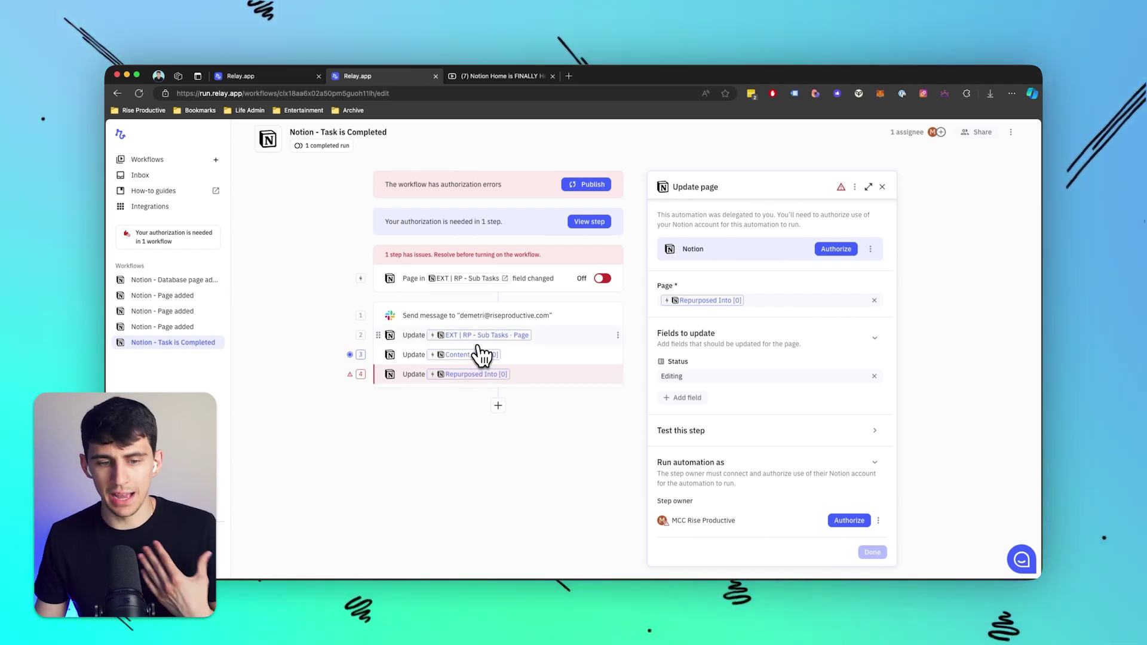
Insert a Get approval to continue the run step before the Repurposed Into update, requesting approval over Slack DM
left_click(497, 364)
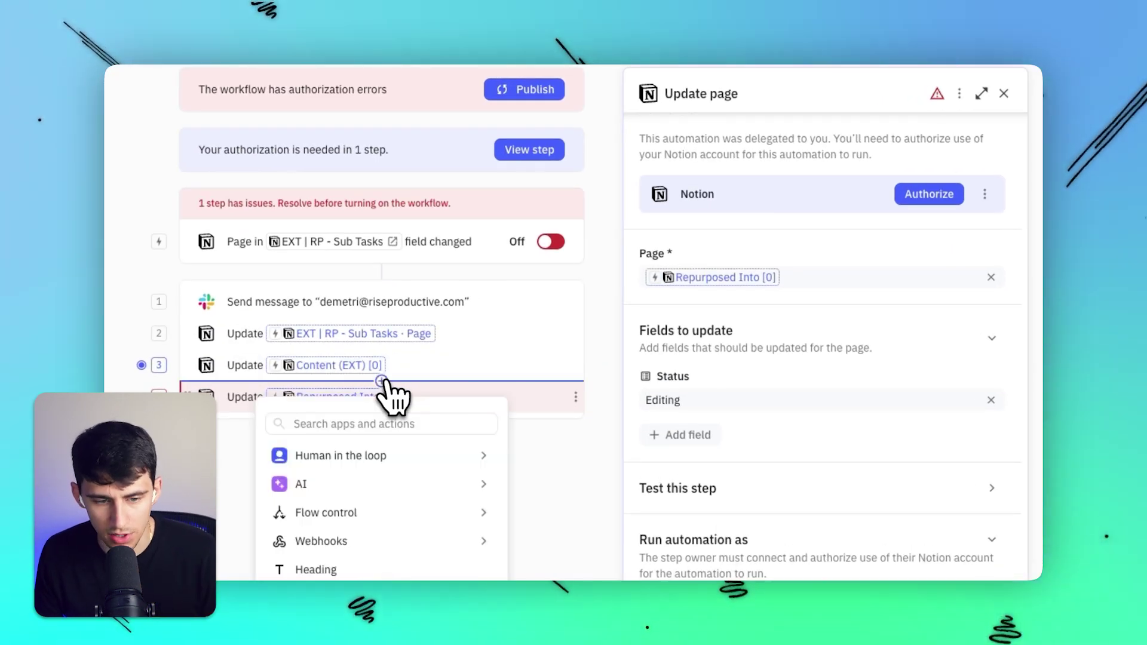
mouse_move(394, 466)
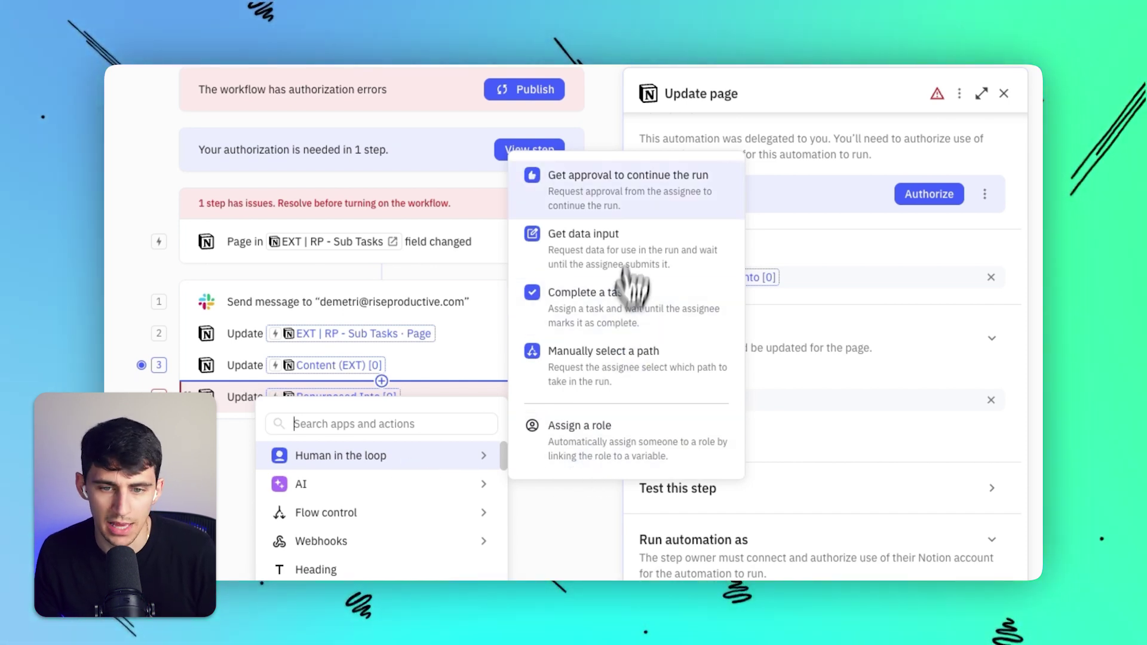
left_click(655, 192)
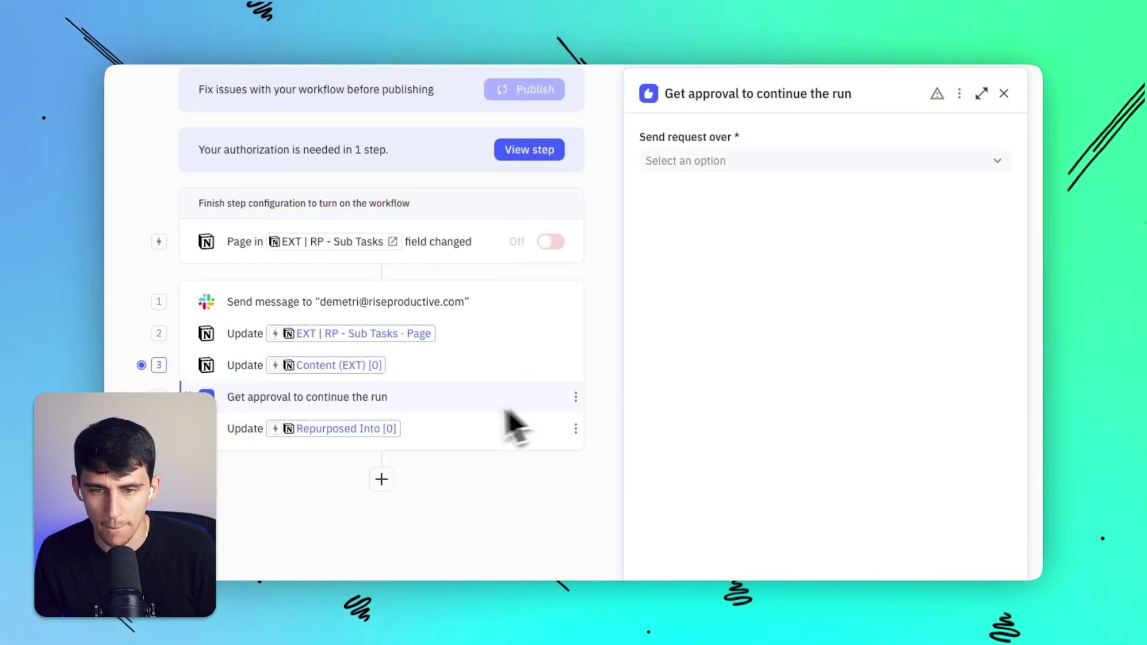
left_click(693, 167)
left_click(693, 226)
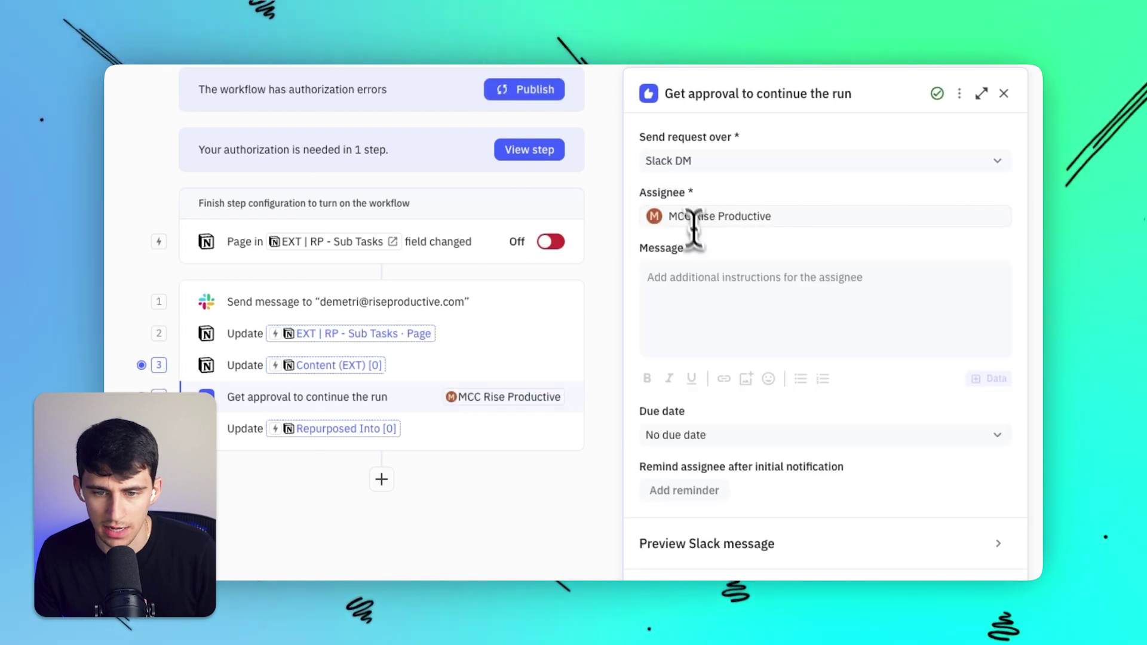
Write an approval message greeting the assignee by name and asking "is the content for this repurposed item available to be edited?", followed by the Content Name variable
left_click(708, 299)
type("Hey Demetri, is the content for")
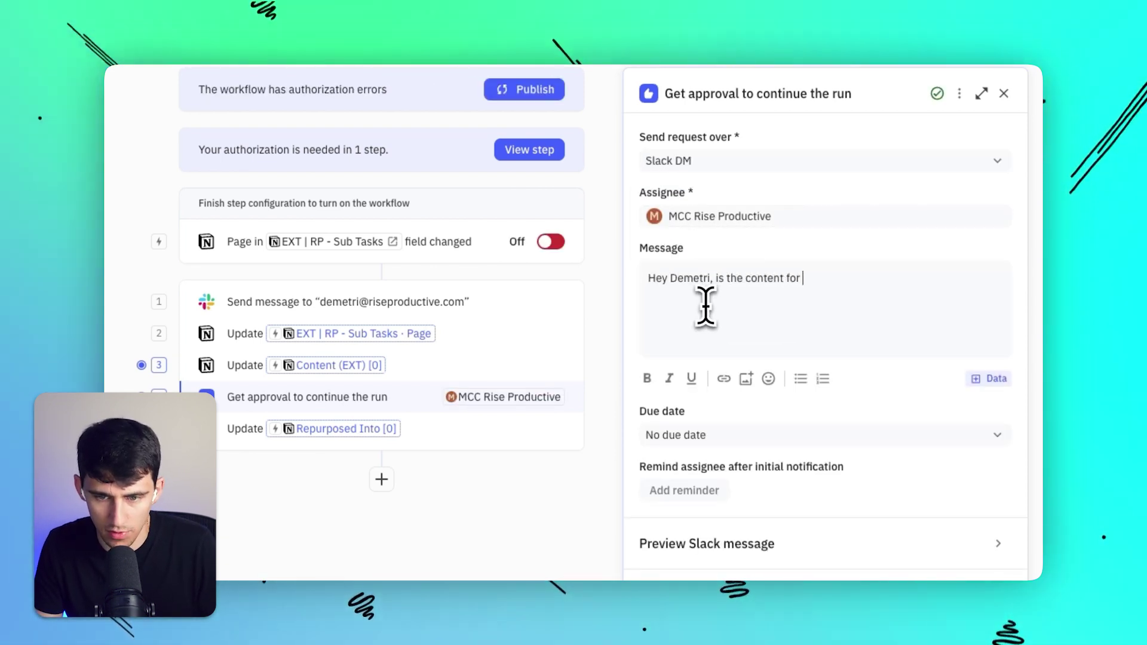
type(" this repurposed item available to be")
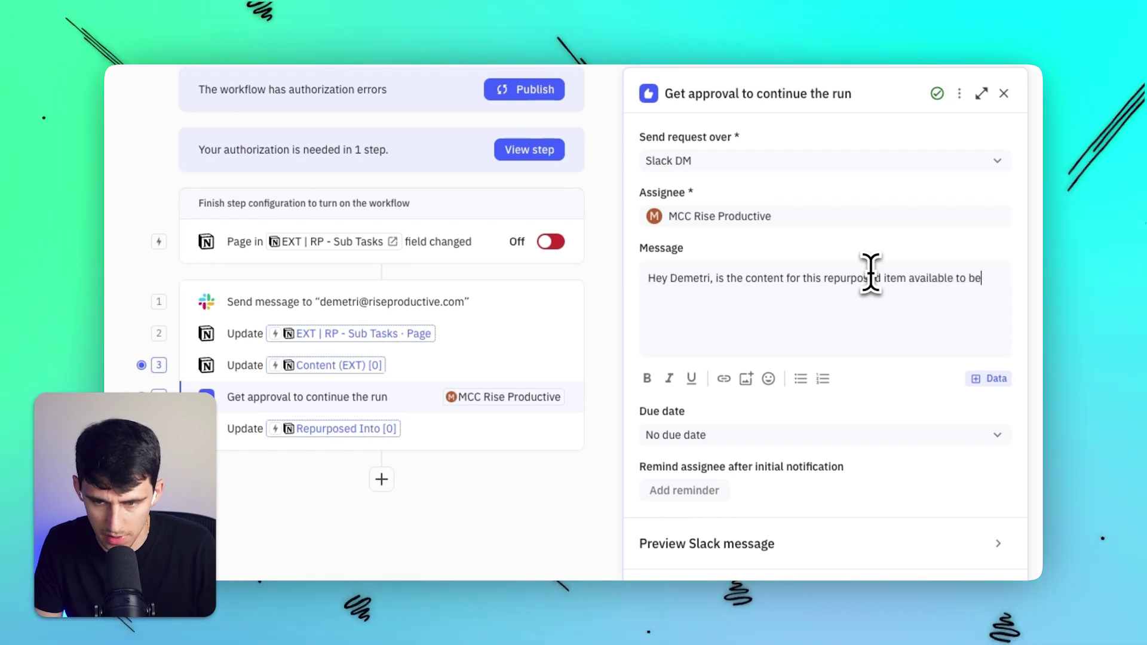
type(" edited?")
left_click(990, 378)
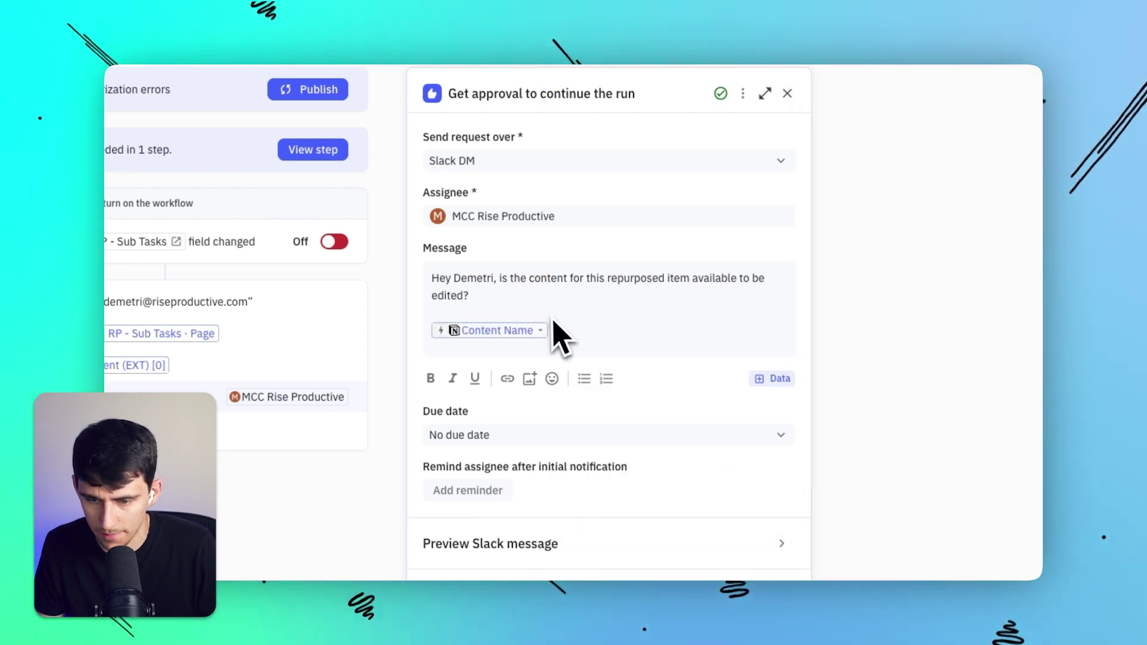
Send a preview Slack DM of the approval request and expand the step's escalation behavior settings
scroll(597, 388, "down", 3)
left_click(657, 402)
left_click(501, 467)
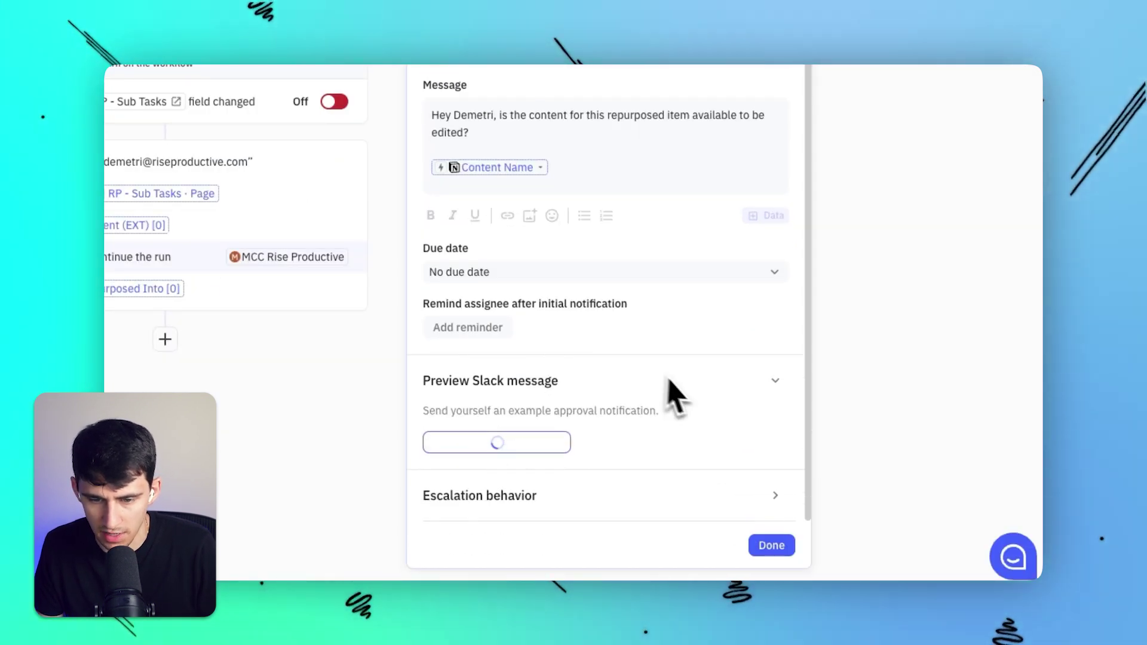
left_click(556, 498)
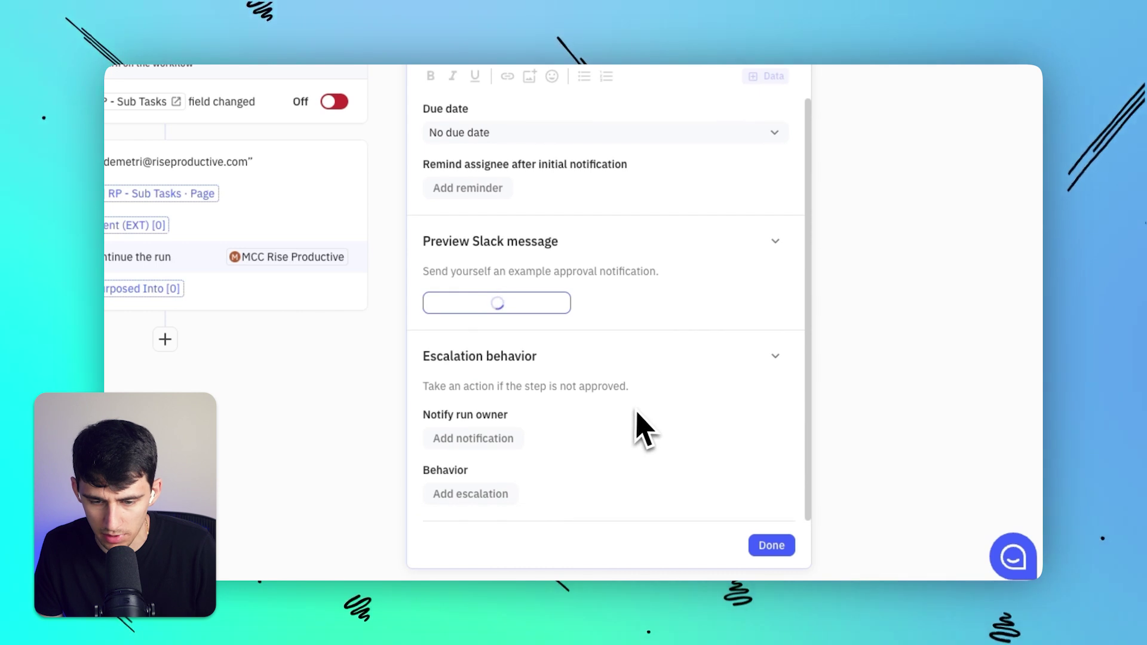
Switch to Slack, try approving the Relay.app preview request, and return to the Relay.app workflow
left_click(318, 562)
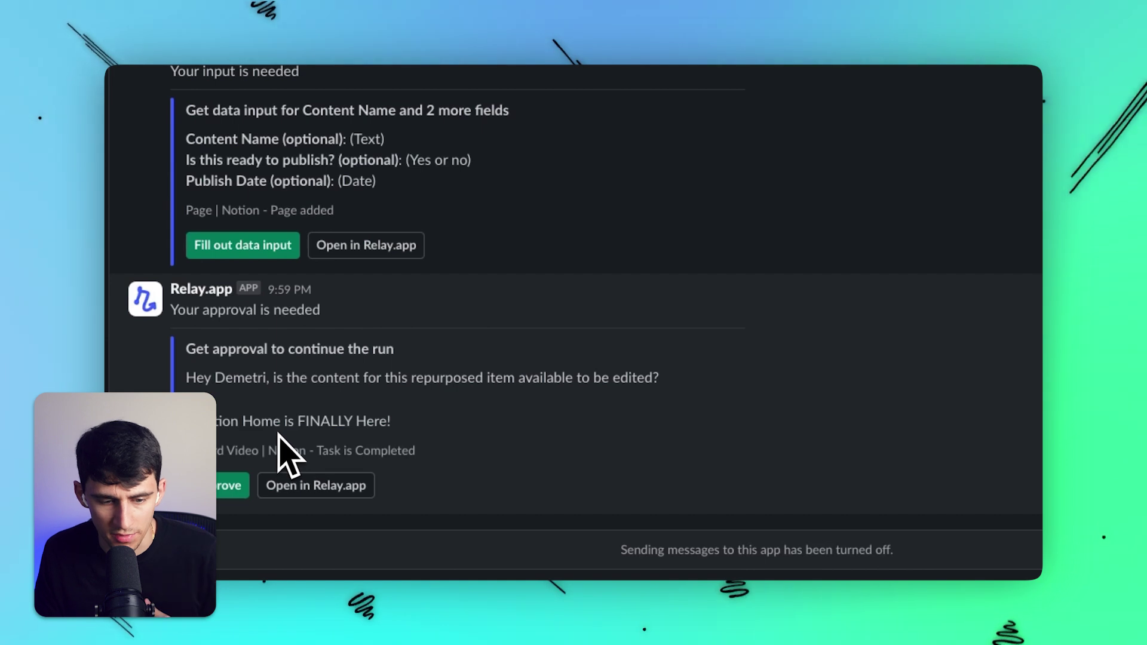
left_click(242, 485)
left_click(791, 278)
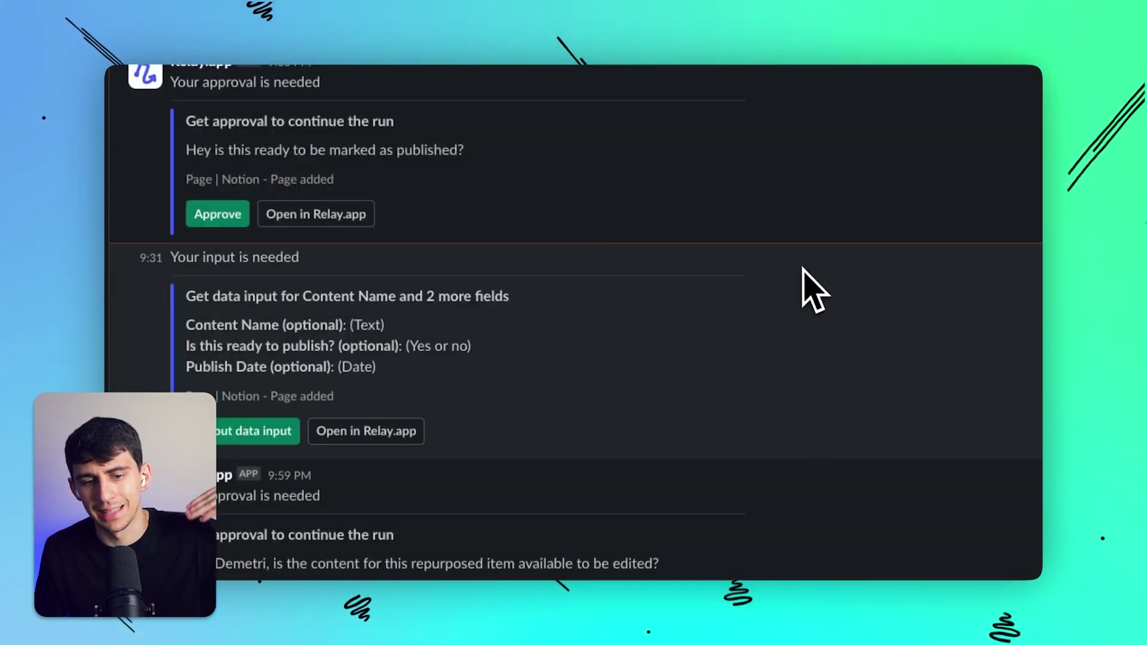
key("super+Tab")
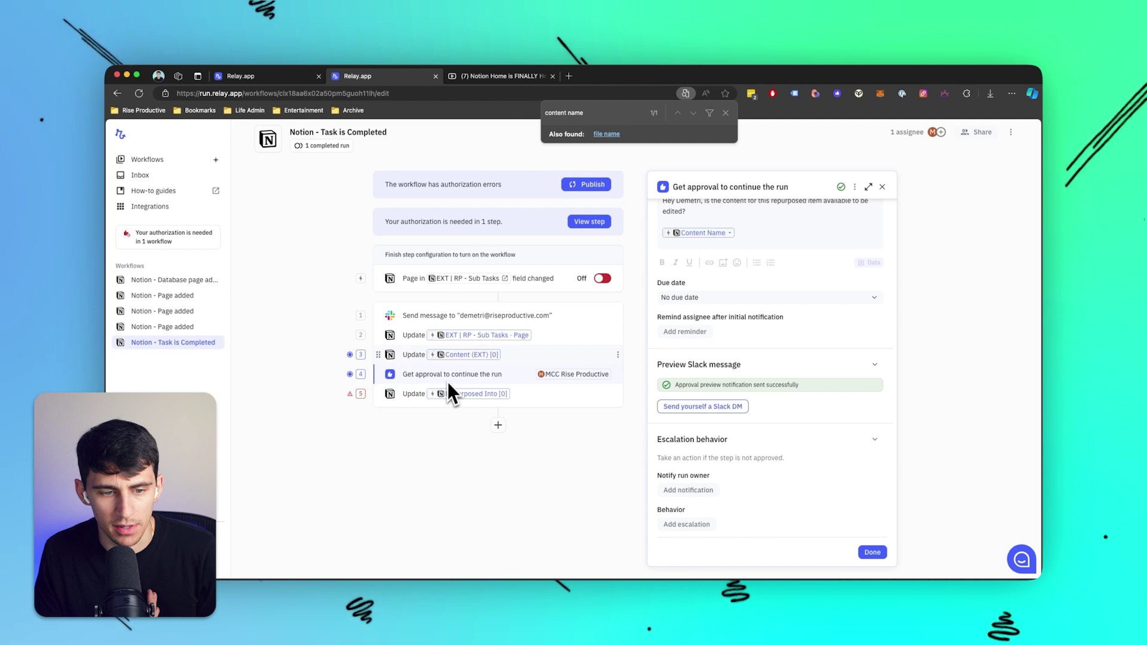
Open the choices for a new step at the end of the workflow and review the Human in the loop actions
left_click(498, 425)
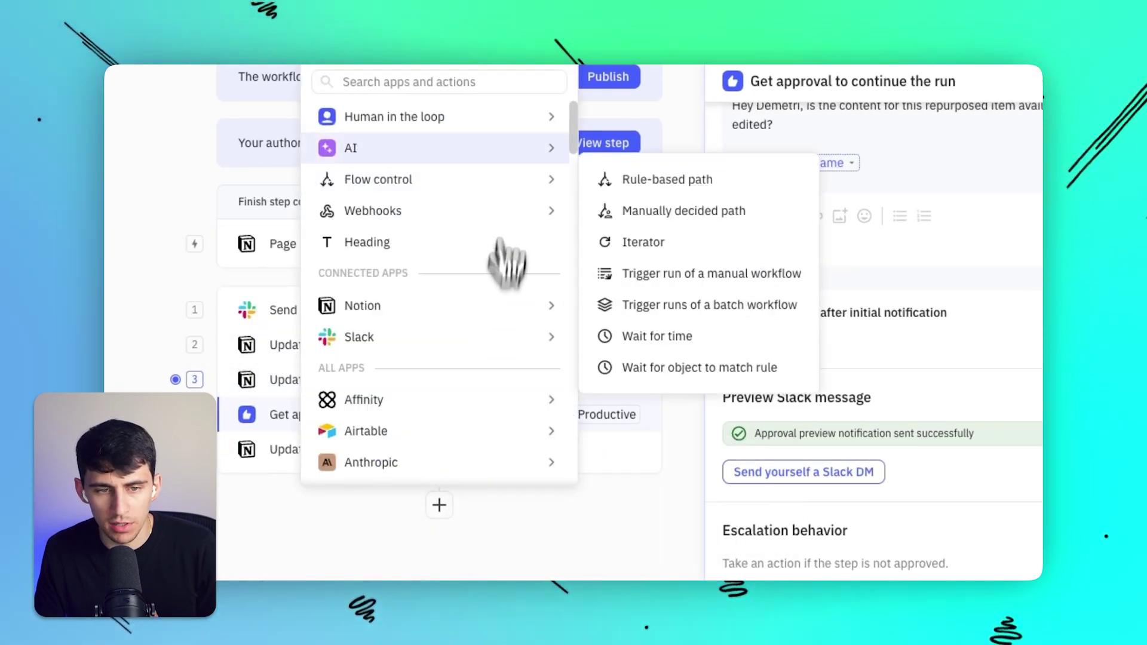
mouse_move(491, 127)
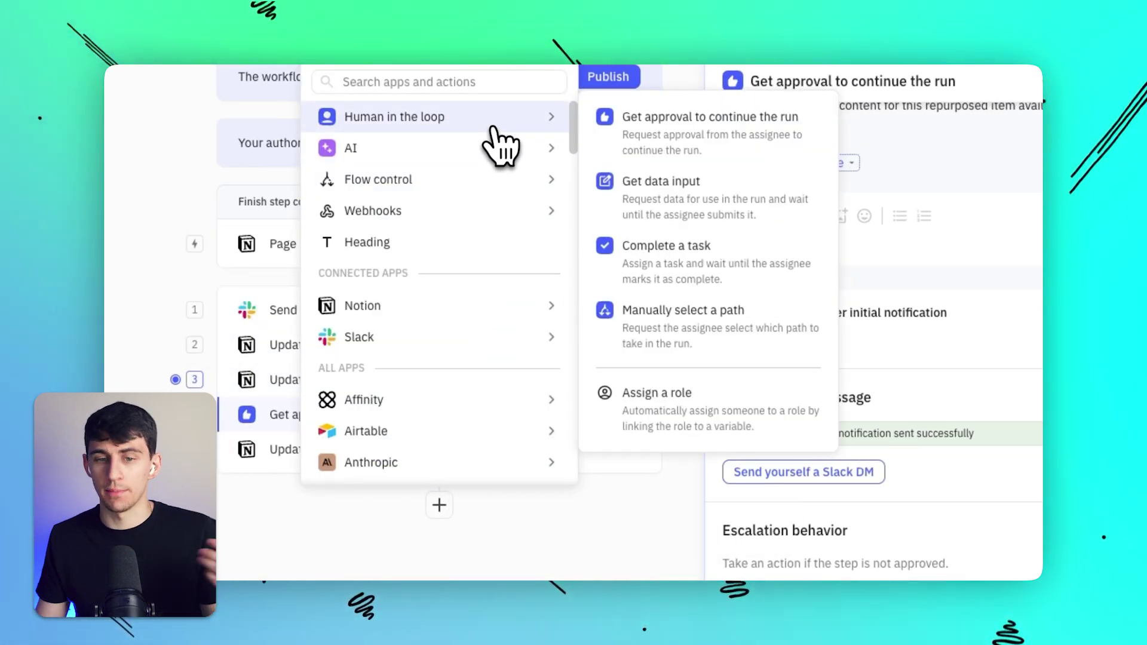
mouse_move(567, 116)
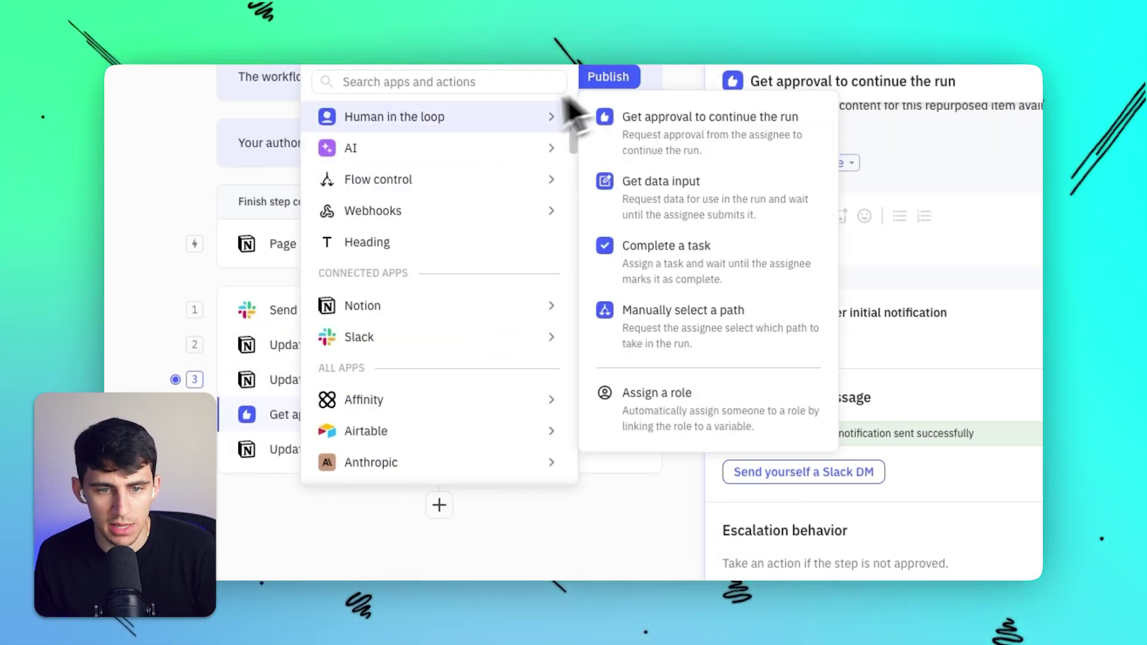